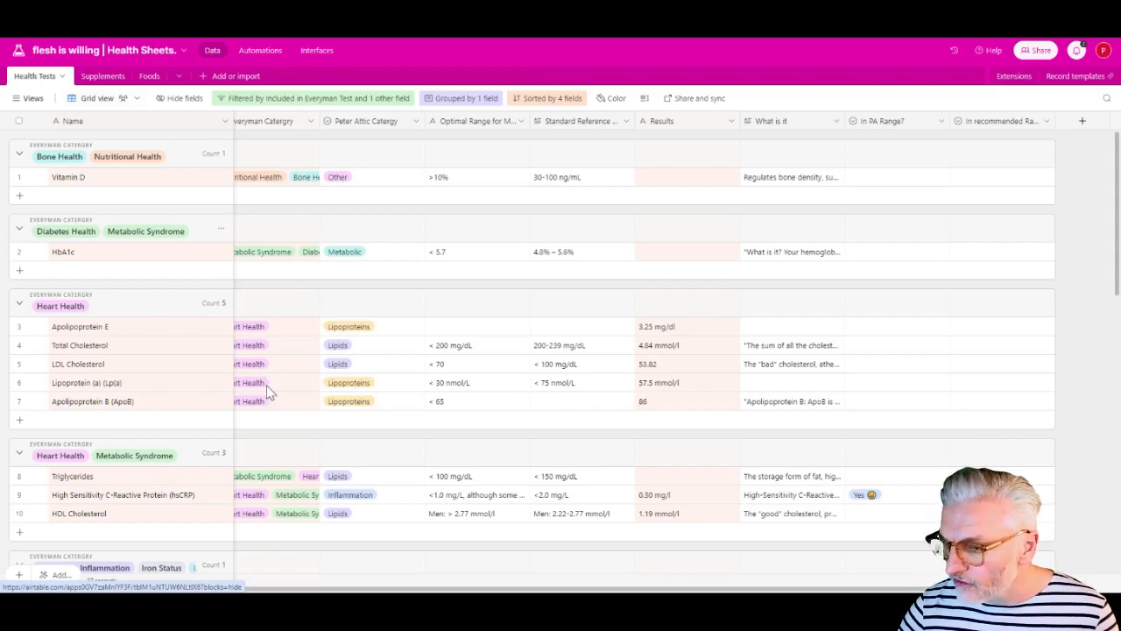
# Look over the Health Tests table's grouped tests, their inclusion checkmarks and their category fields.
pyautogui.hscroll(-2, 320, 583)
pyautogui.hscroll(-5, 320, 583)
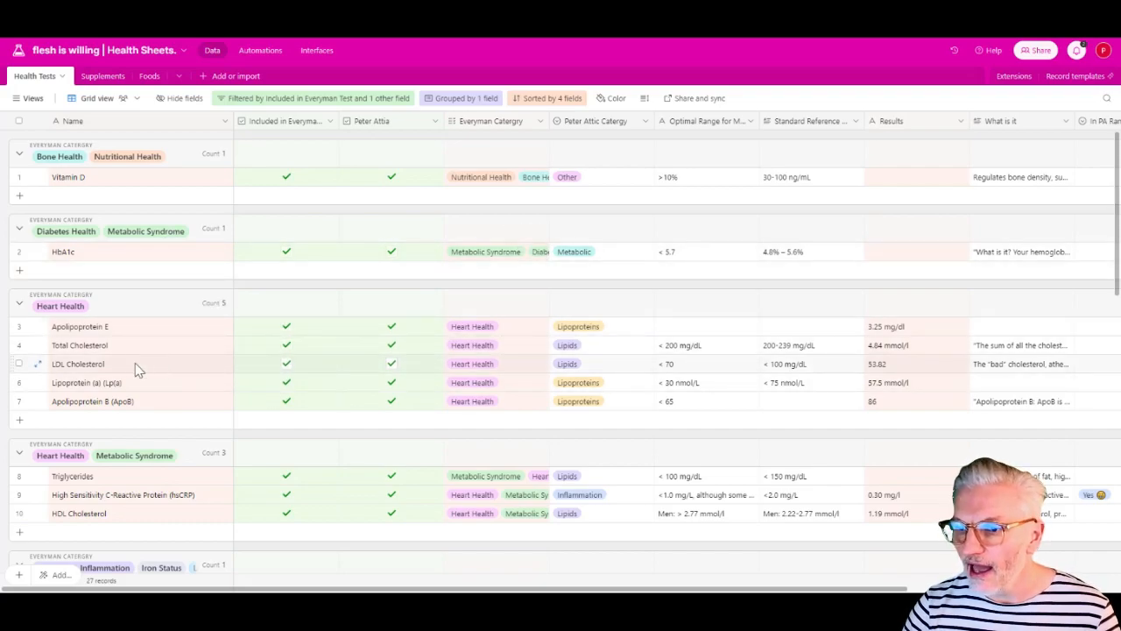
pyautogui.scroll(-5, 246, 280)
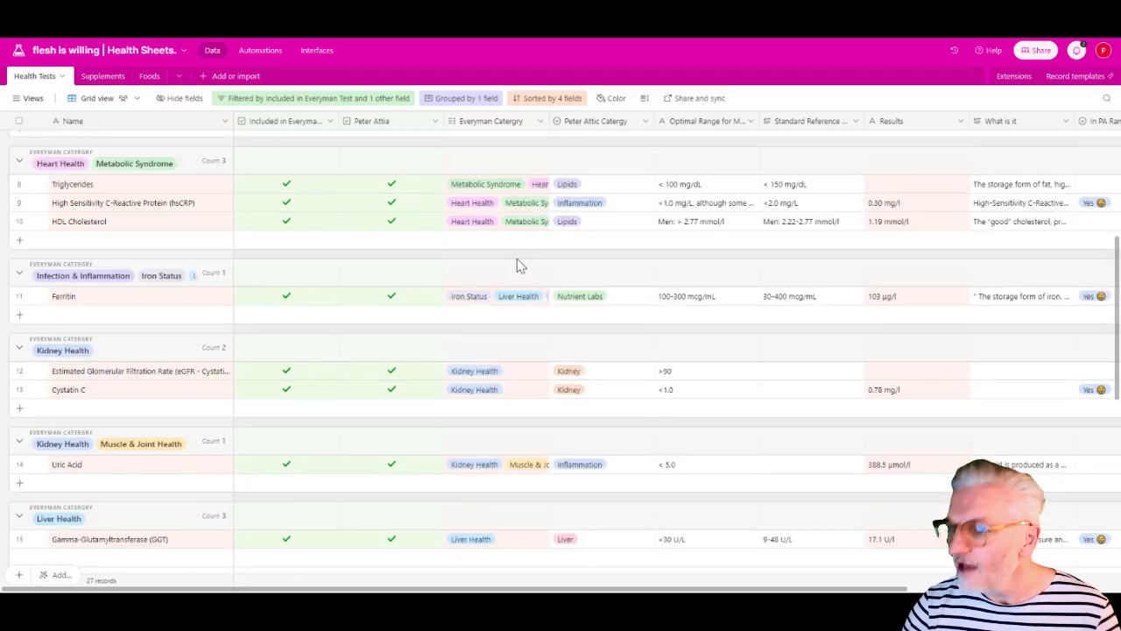
pyautogui.scroll(5, 507, 206)
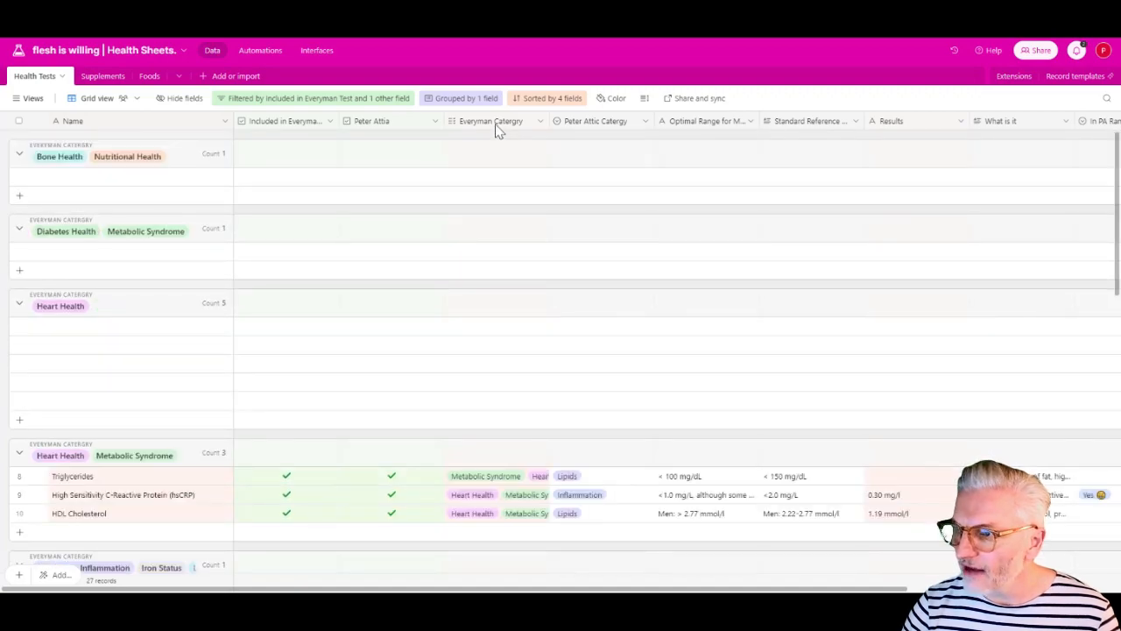
pyautogui.scroll(-5, 526, 195)
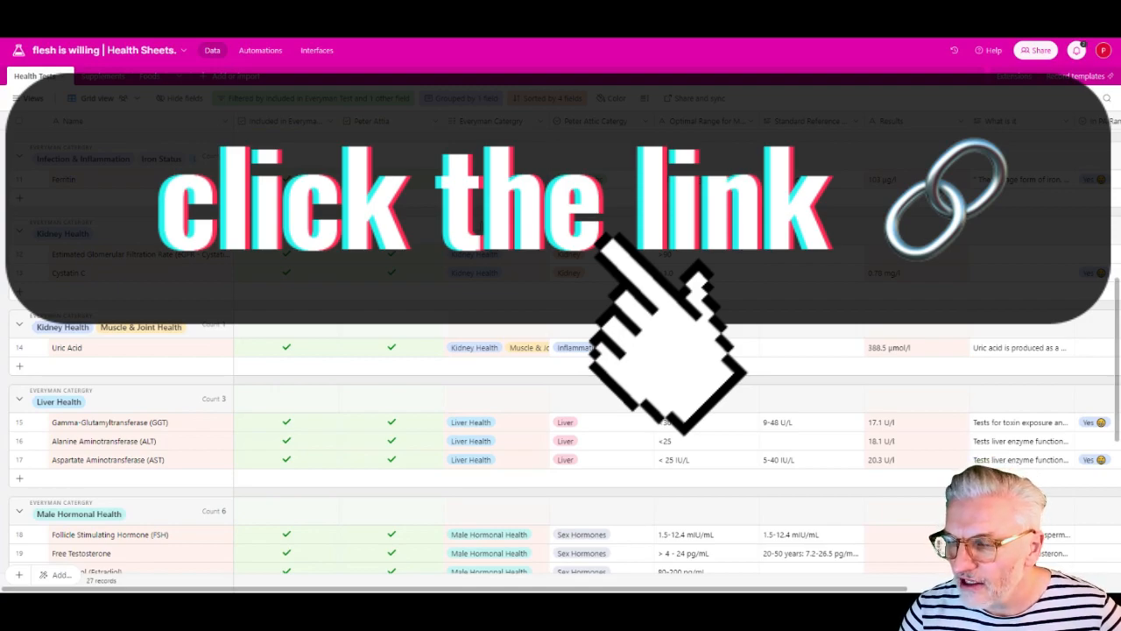
pyautogui.scroll(3, 454, 304)
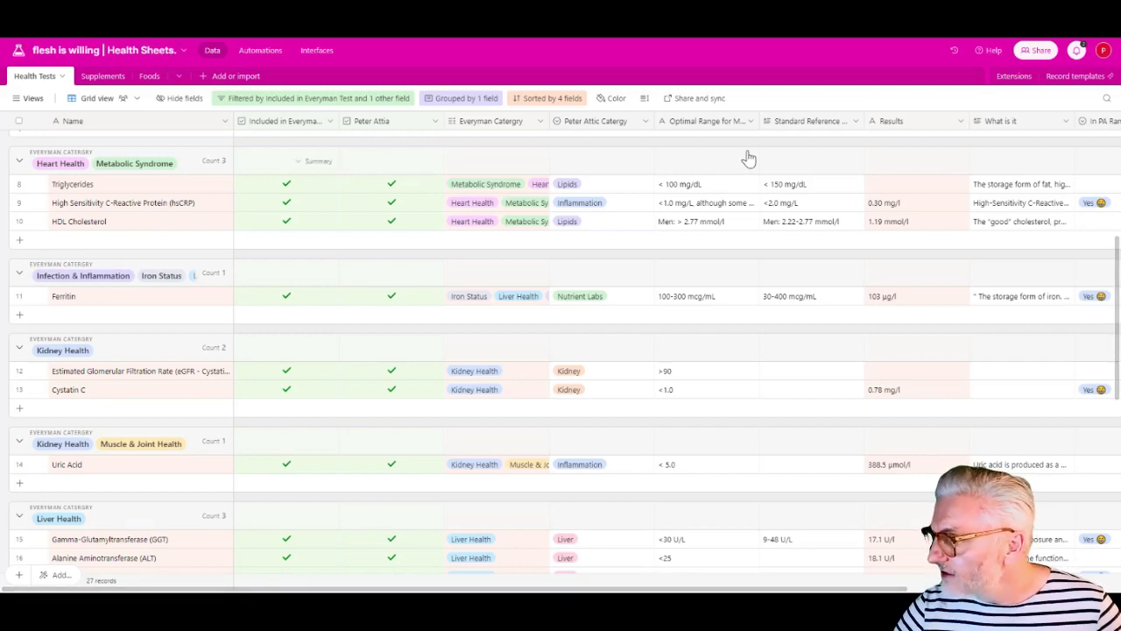
# Compare the Results column with the optimal and standard ranges, from the heart health tests through the male hormonal health tests.
pyautogui.click(923, 207)
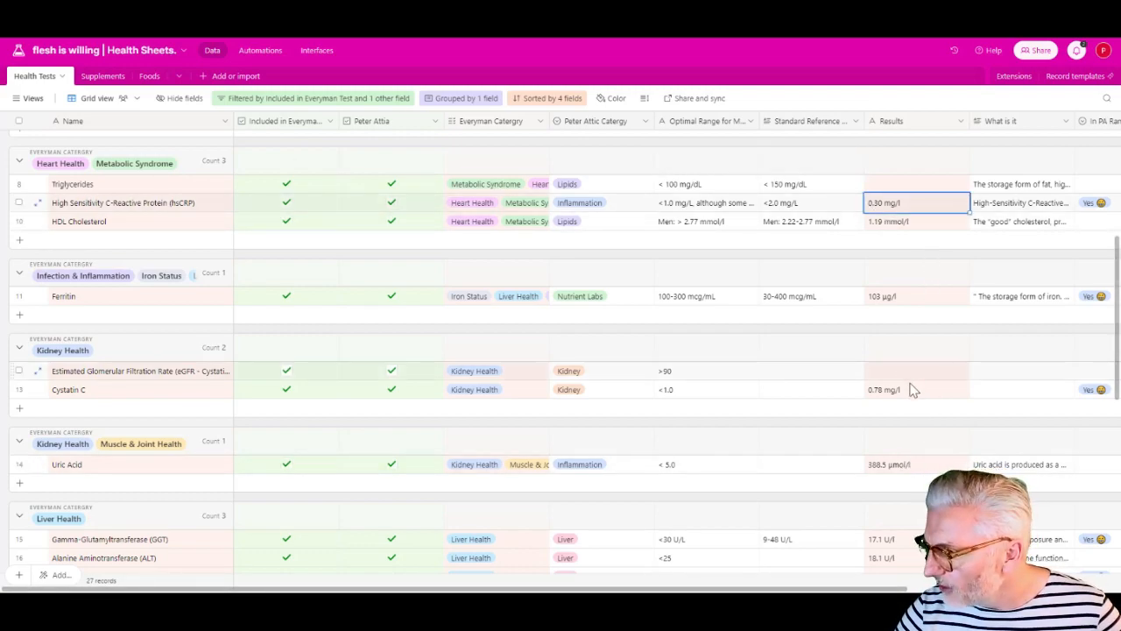
pyautogui.scroll(-5, 911, 388)
pyautogui.scroll(1, 935, 359)
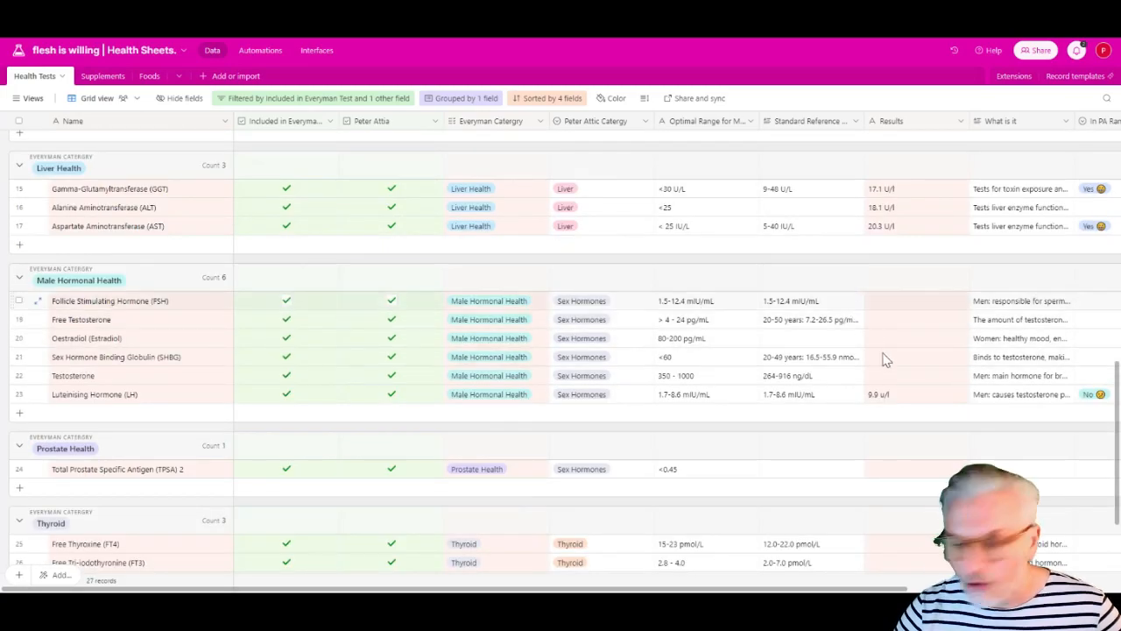
pyautogui.moveTo(902, 587)
pyautogui.mouseDown()
pyautogui.moveTo(1060, 588)
pyautogui.moveTo(900, 588)
pyautogui.mouseUp()
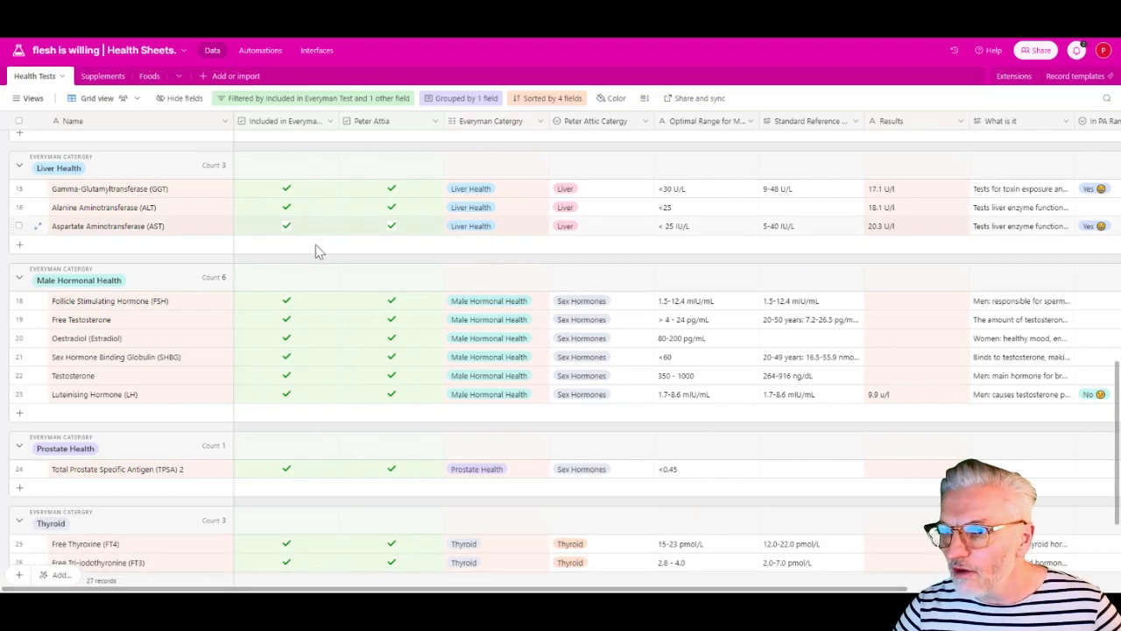
pyautogui.scroll(3, 280, 272)
pyautogui.scroll(5, 320, 263)
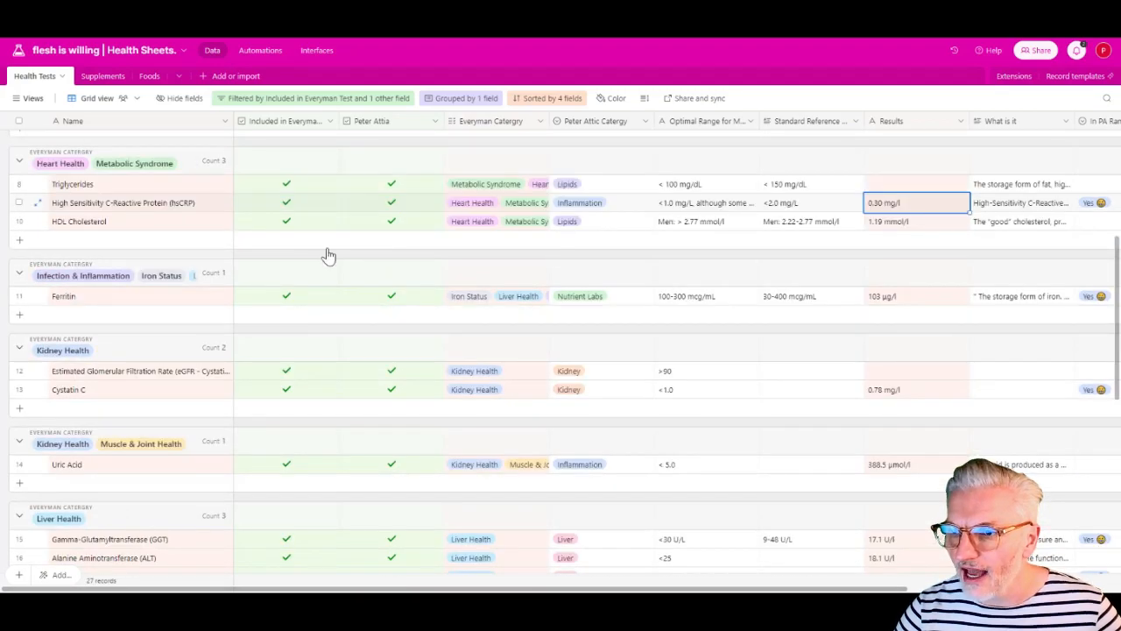
pyautogui.scroll(-10, 804, 295)
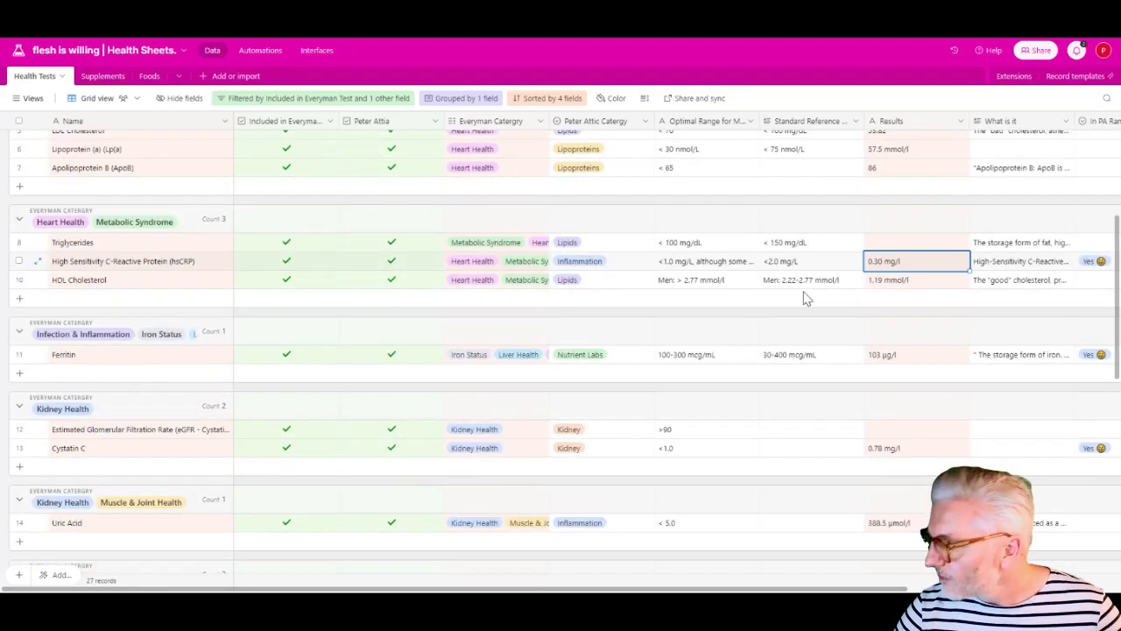
pyautogui.scroll(2, 921, 332)
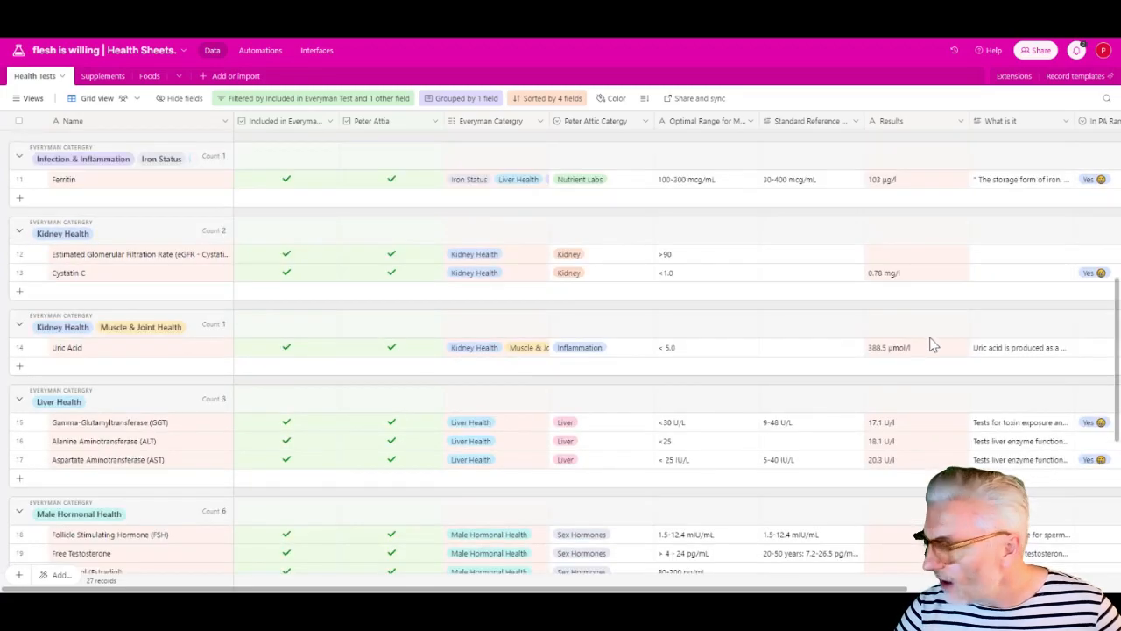
pyautogui.scroll(-1, 626, 318)
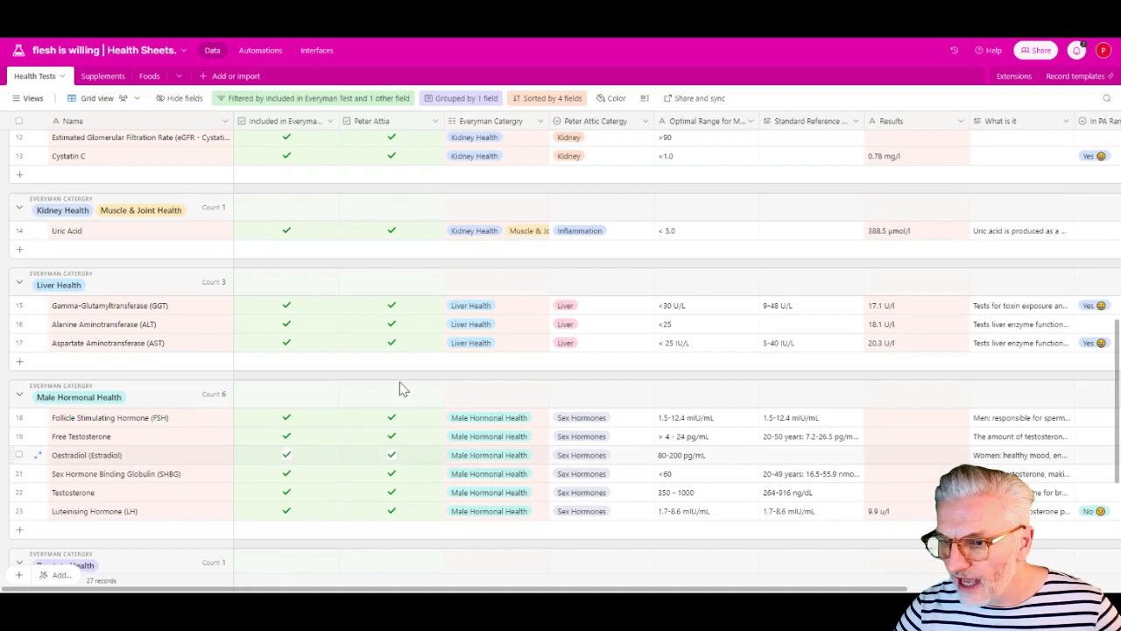
pyautogui.scroll(-1, 400, 377)
pyautogui.scroll(-1, 719, 337)
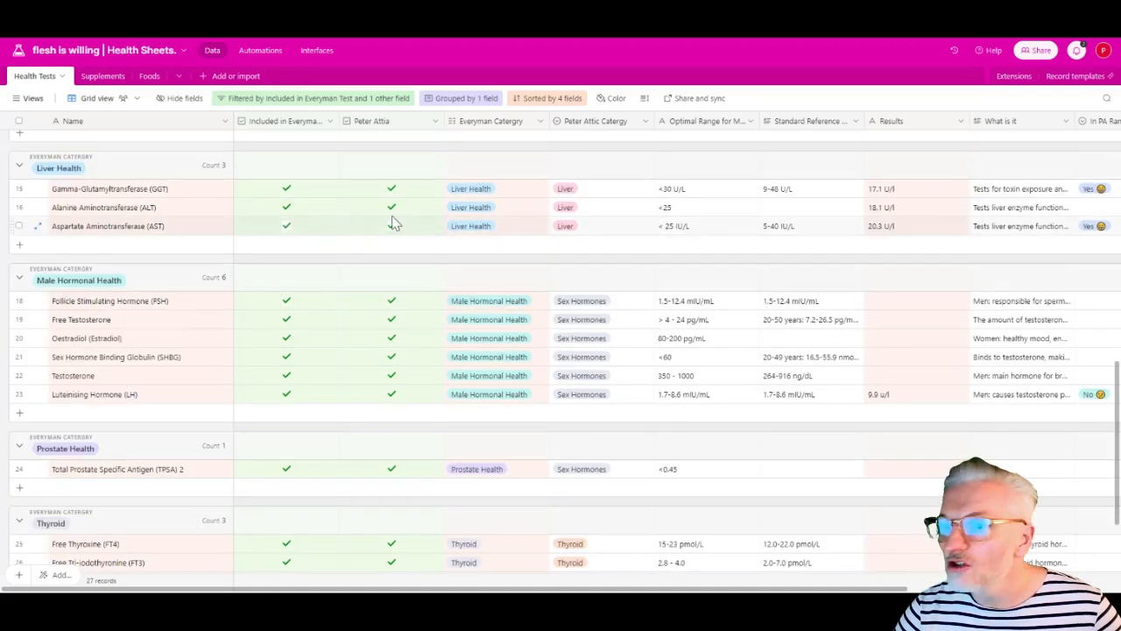
pyautogui.scroll(2, 359, 236)
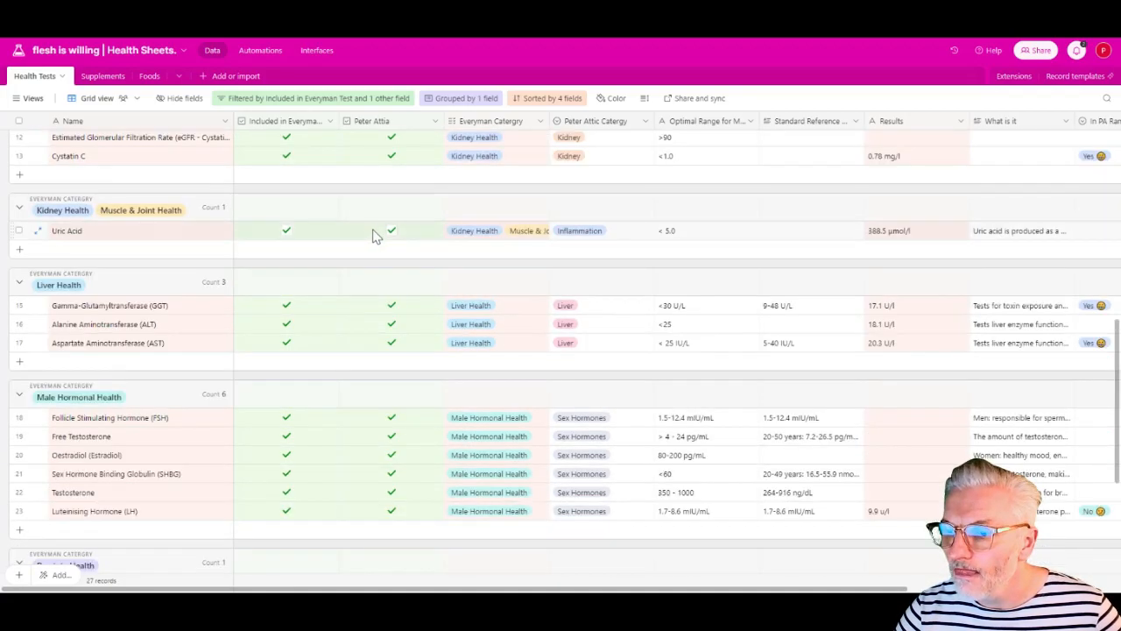
# Expand the Luteinising Hormone (LH) record, examine its optimal range, standard range and result, and close it.
pyautogui.click(39, 517)
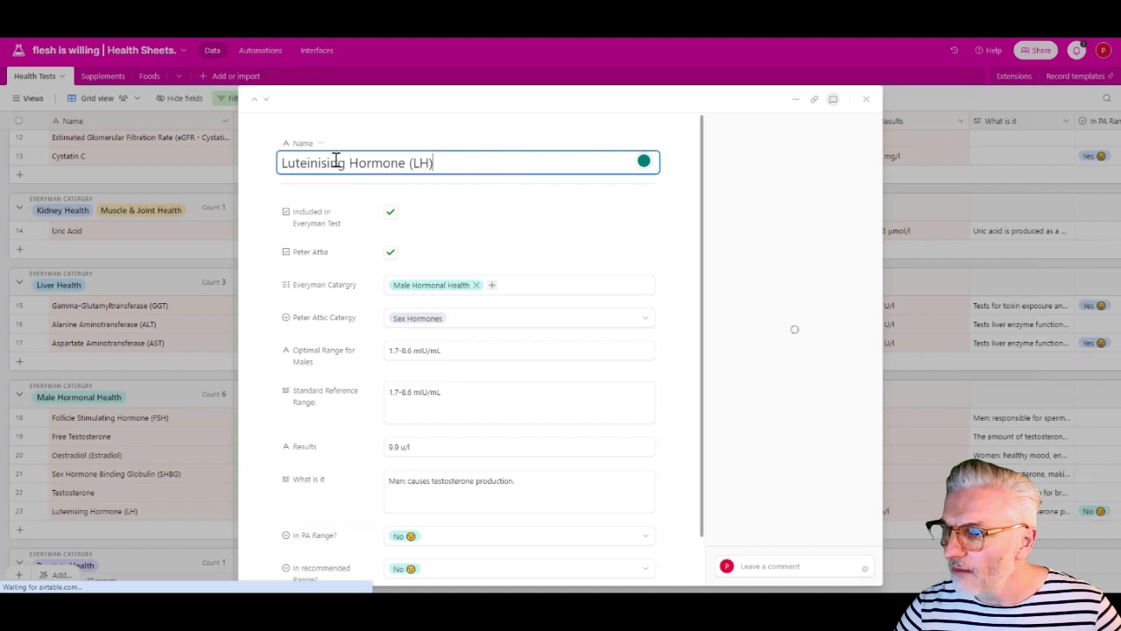
pyautogui.moveTo(450, 168); pyautogui.dragTo(284, 181)
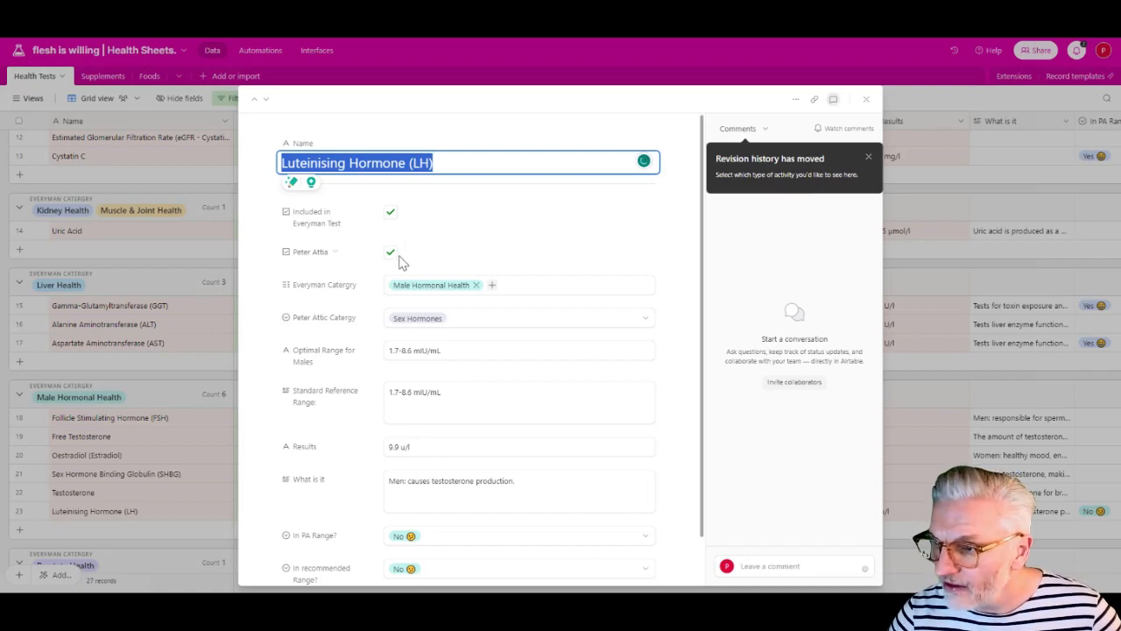
pyautogui.scroll(-1, 460, 254)
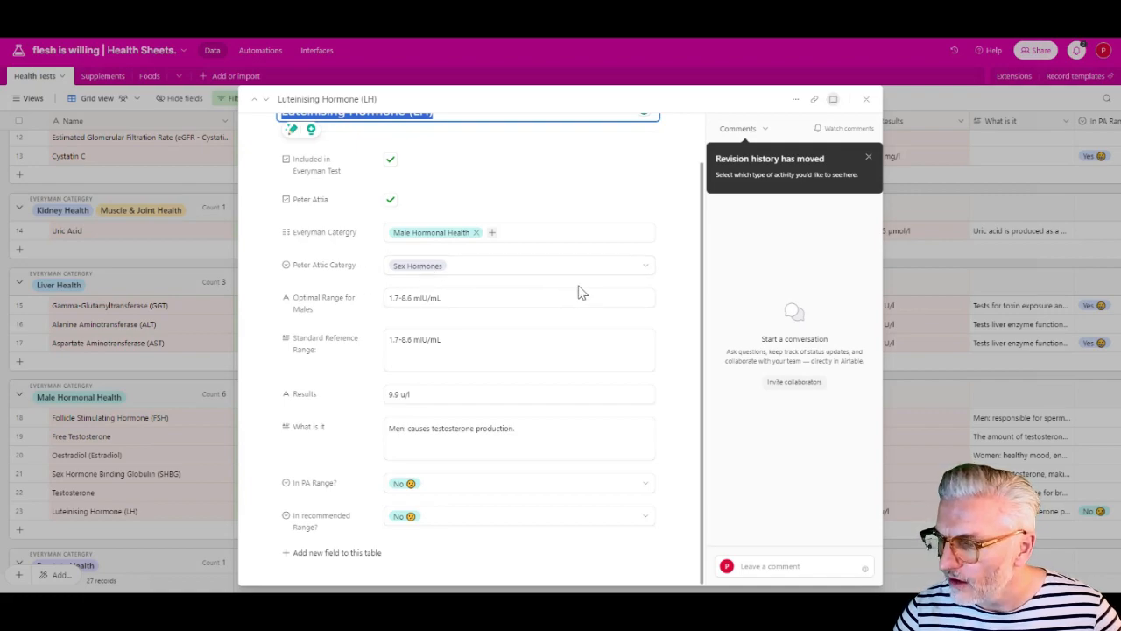
pyautogui.click(473, 297)
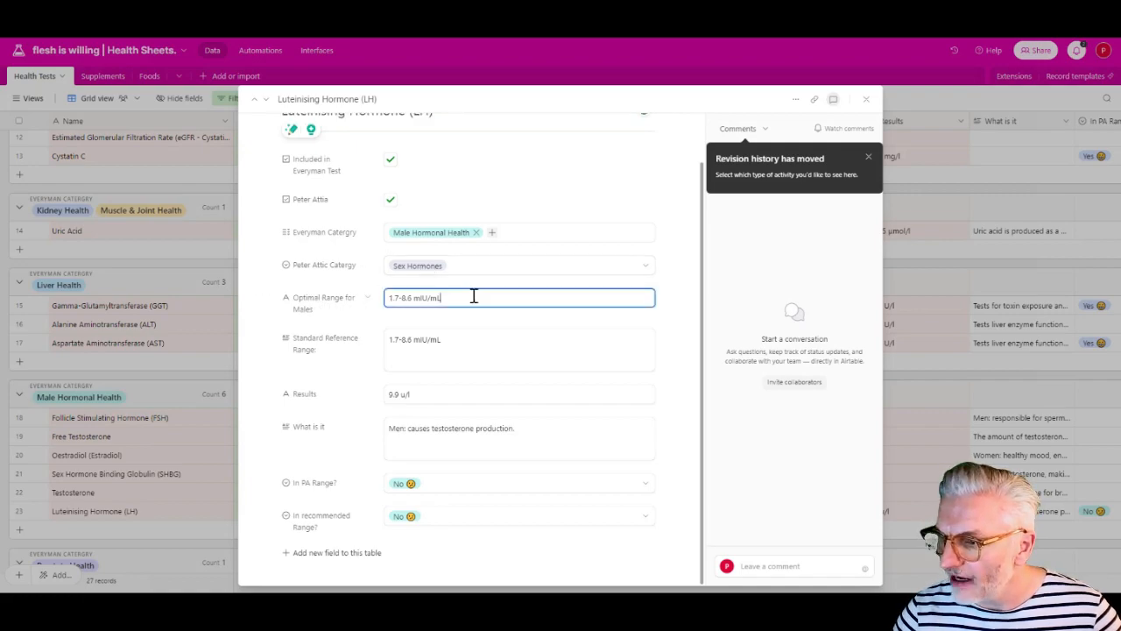
pyautogui.click(500, 339)
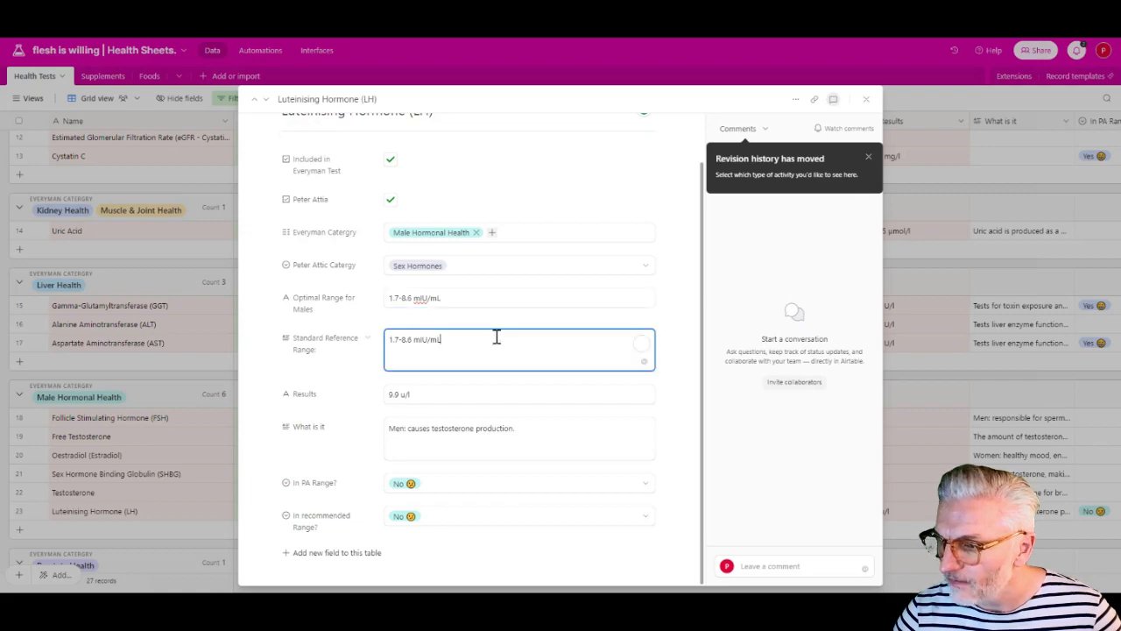
pyautogui.click(555, 425)
pyautogui.moveTo(555, 426); pyautogui.dragTo(424, 396)
pyautogui.click(429, 394)
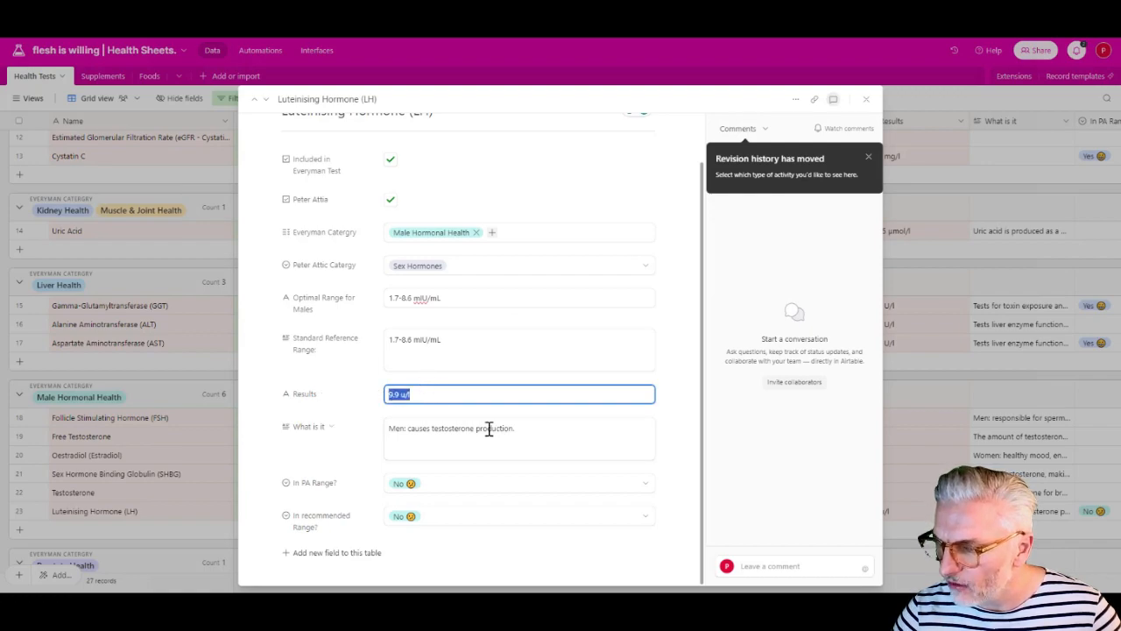
pyautogui.click(464, 301)
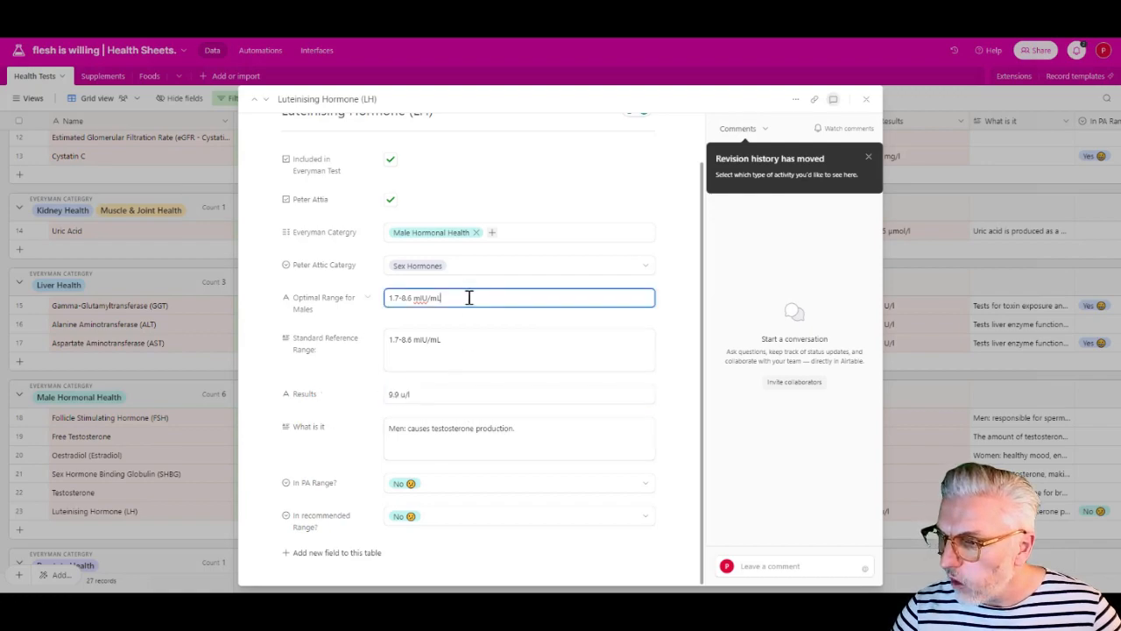
pyautogui.click(448, 388)
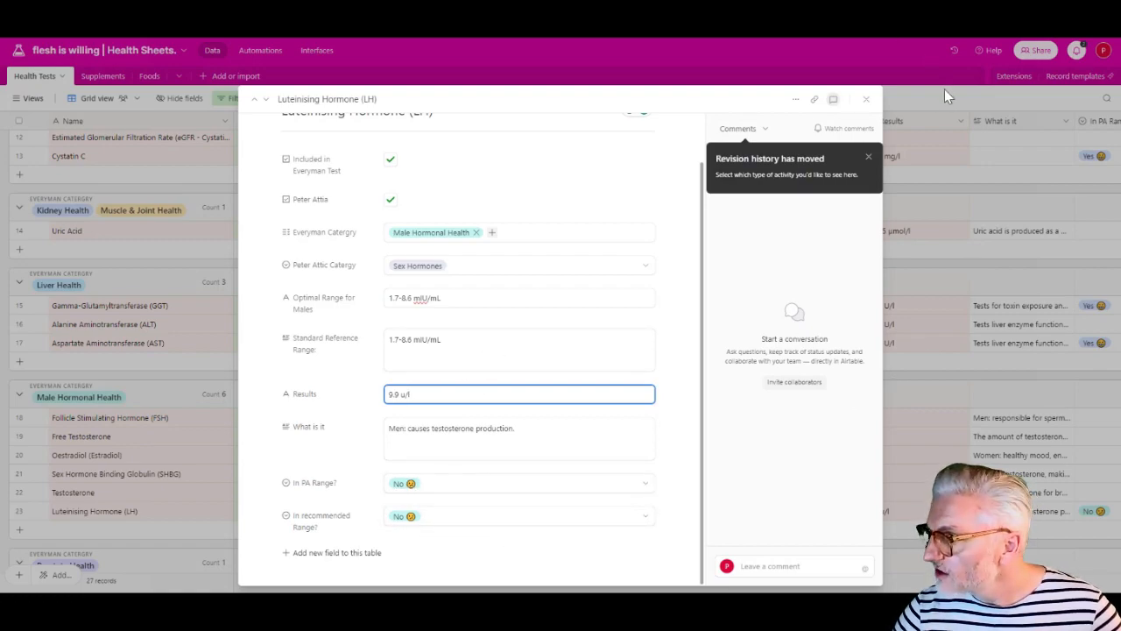
pyautogui.click(1073, 477)
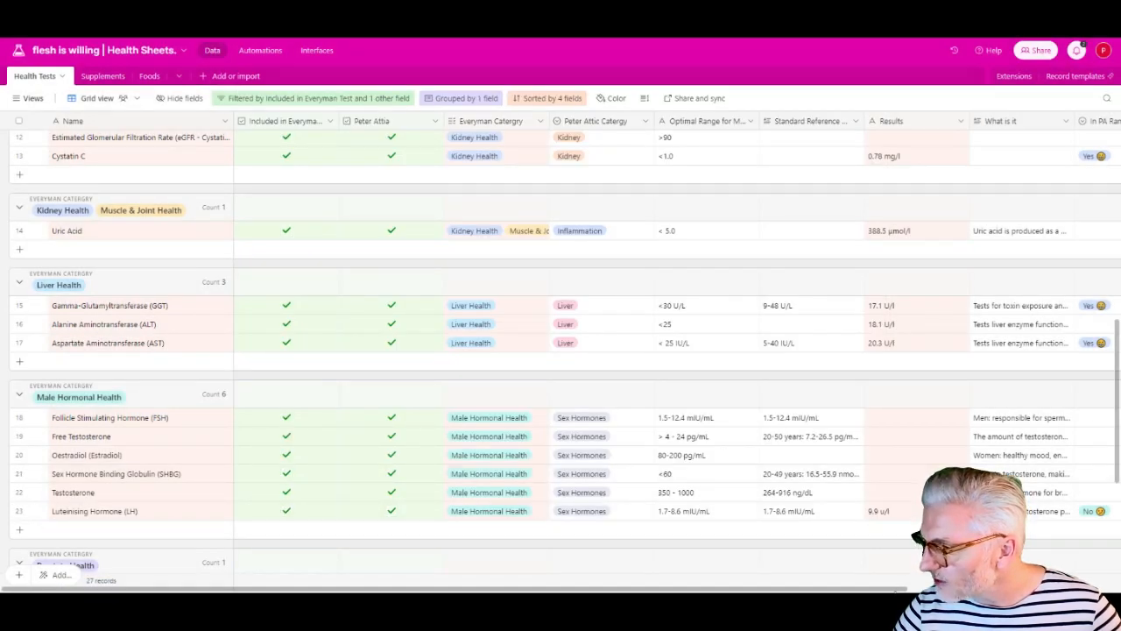
# Check the In PA Range? and In recommended Range? fields across the test groups and return to the first fields.
pyautogui.hscroll(3, 1034, 421)
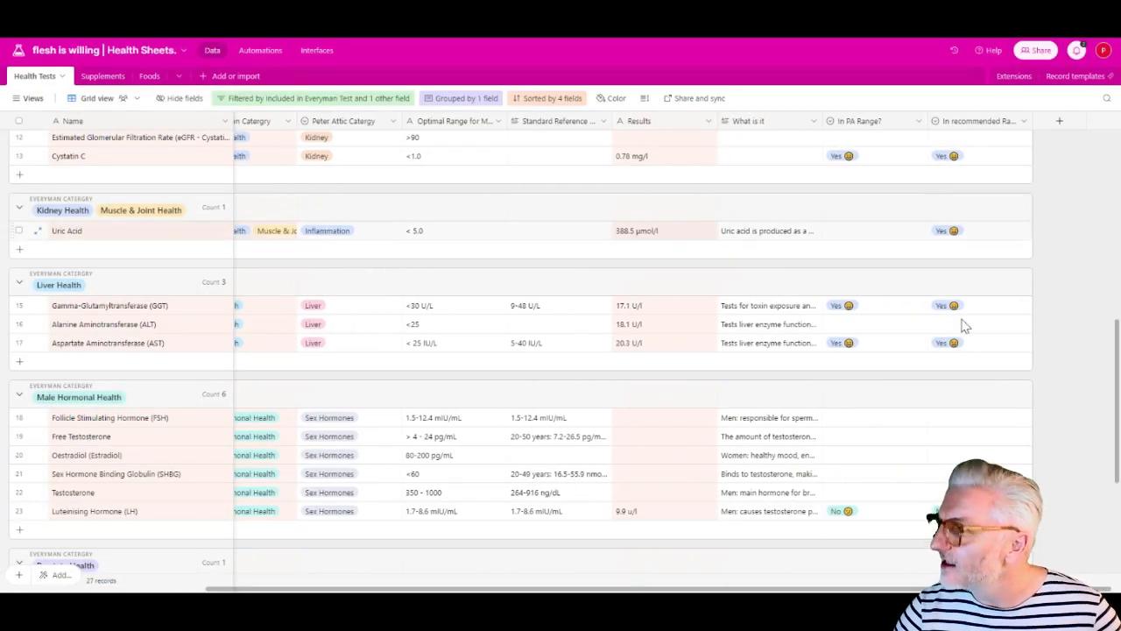
pyautogui.scroll(2, 953, 203)
pyautogui.scroll(5, 937, 219)
pyautogui.scroll(-4, 915, 232)
pyautogui.scroll(-3, 876, 228)
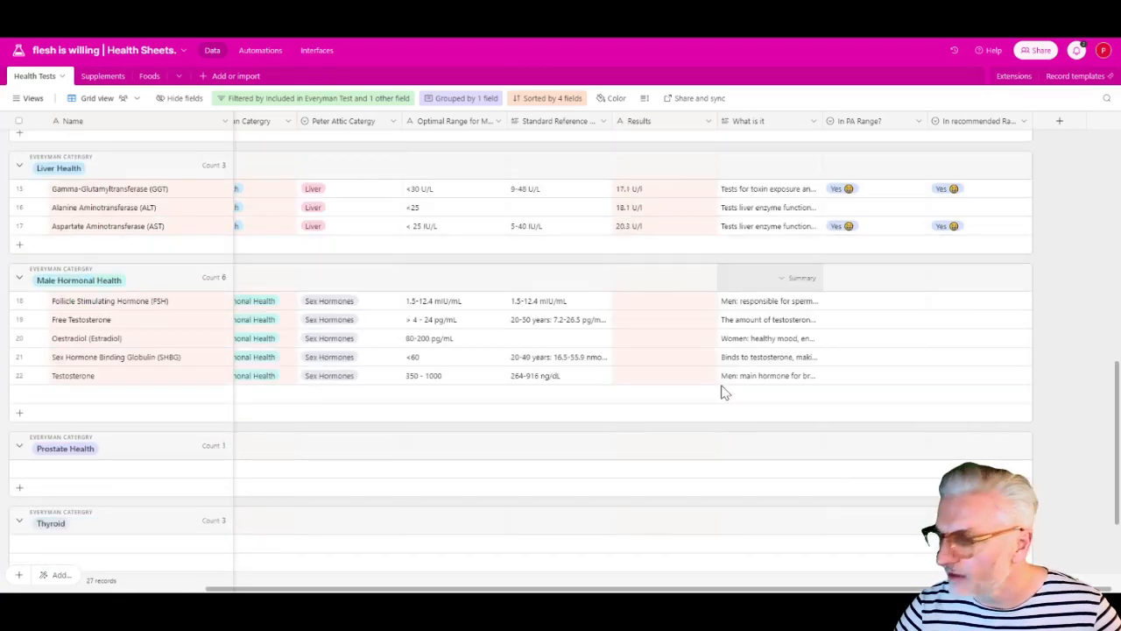
pyautogui.moveTo(824, 590); pyautogui.dragTo(499, 578)
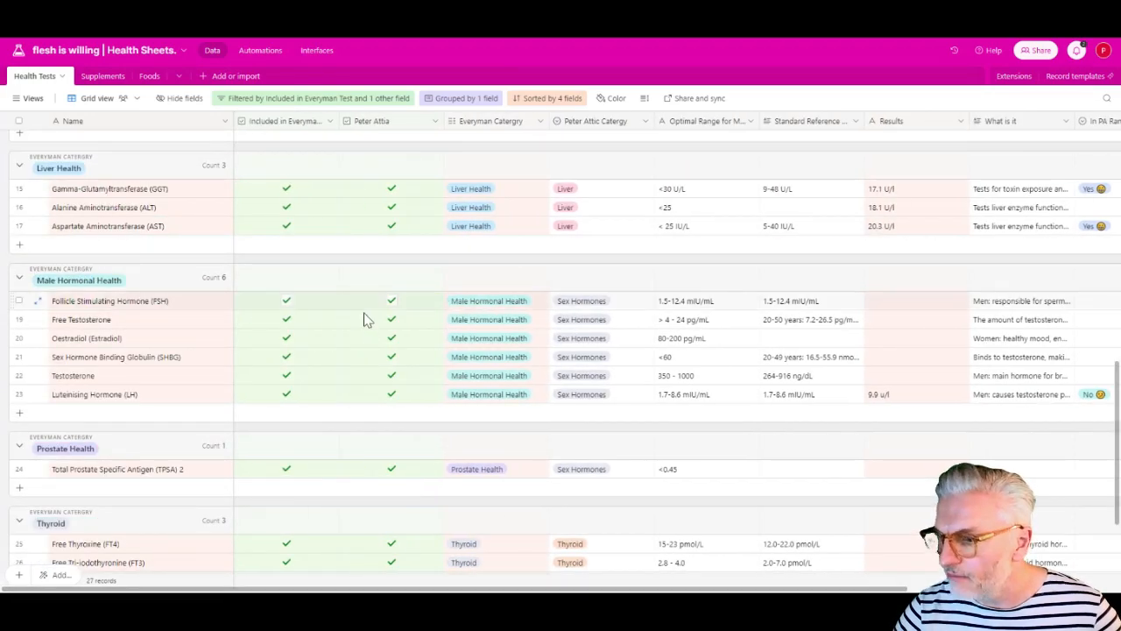
# Review the whole list of grouped tests, from the Prostate Health and Thyroid groups back up to Bone Health.
pyautogui.scroll(-2, 442, 323)
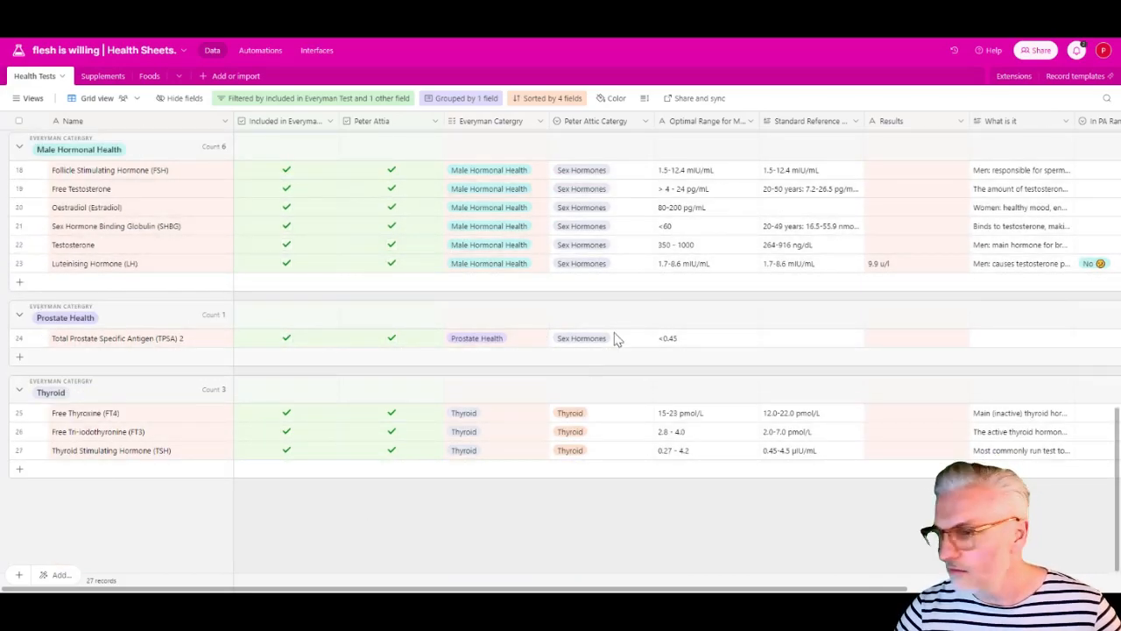
pyautogui.scroll(10, 459, 372)
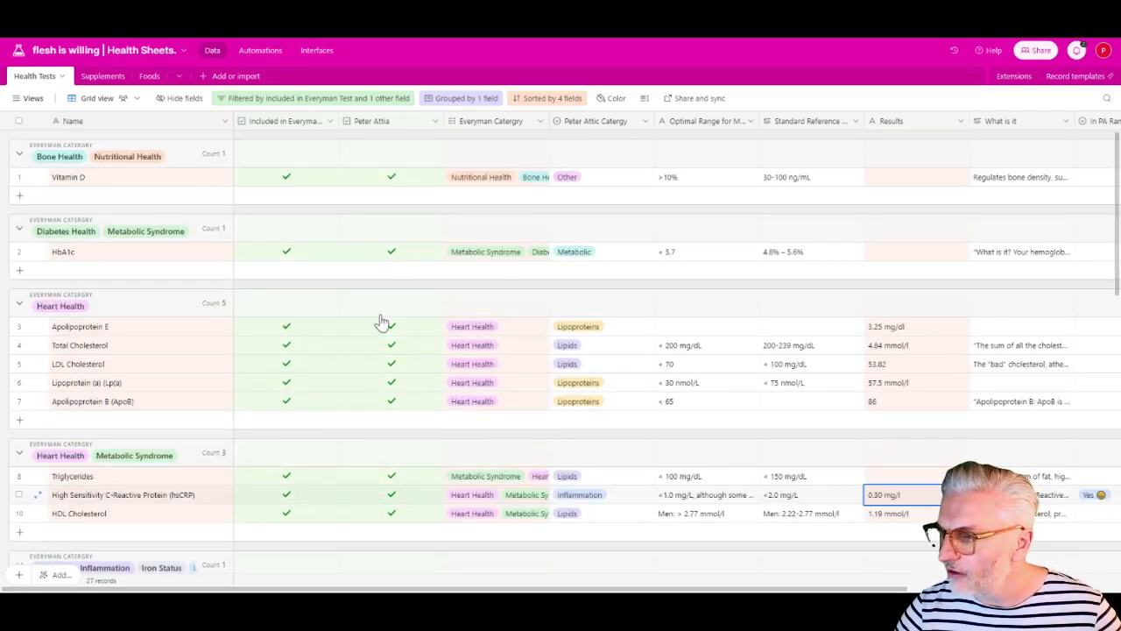
pyautogui.scroll(-3, 263, 372)
pyautogui.scroll(-6, 275, 258)
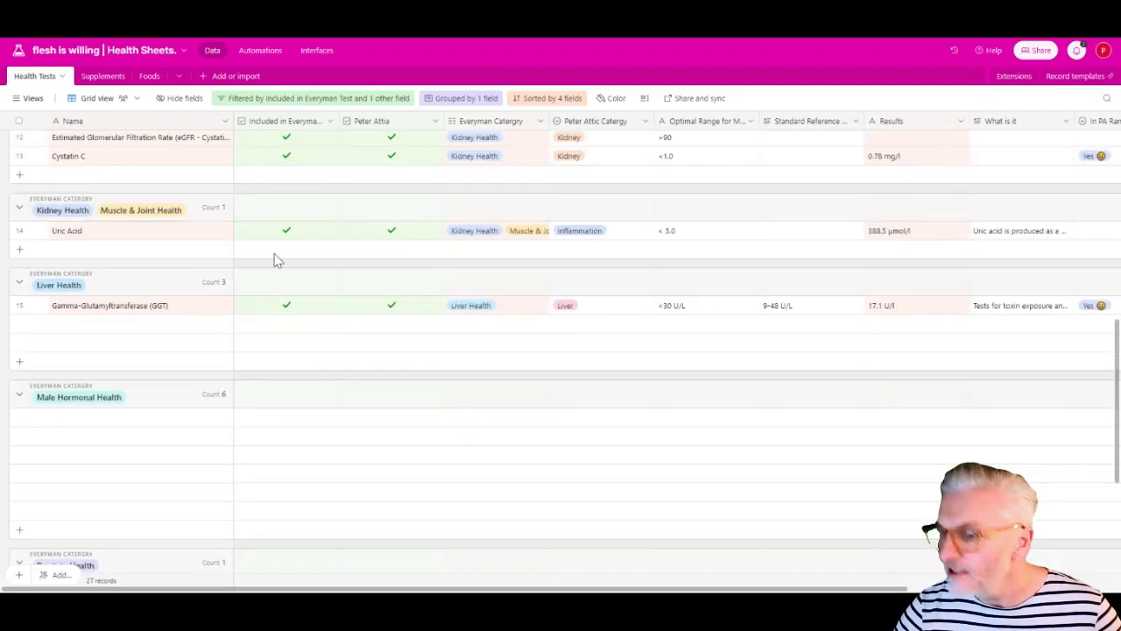
pyautogui.scroll(2, 421, 347)
pyautogui.scroll(4, 583, 278)
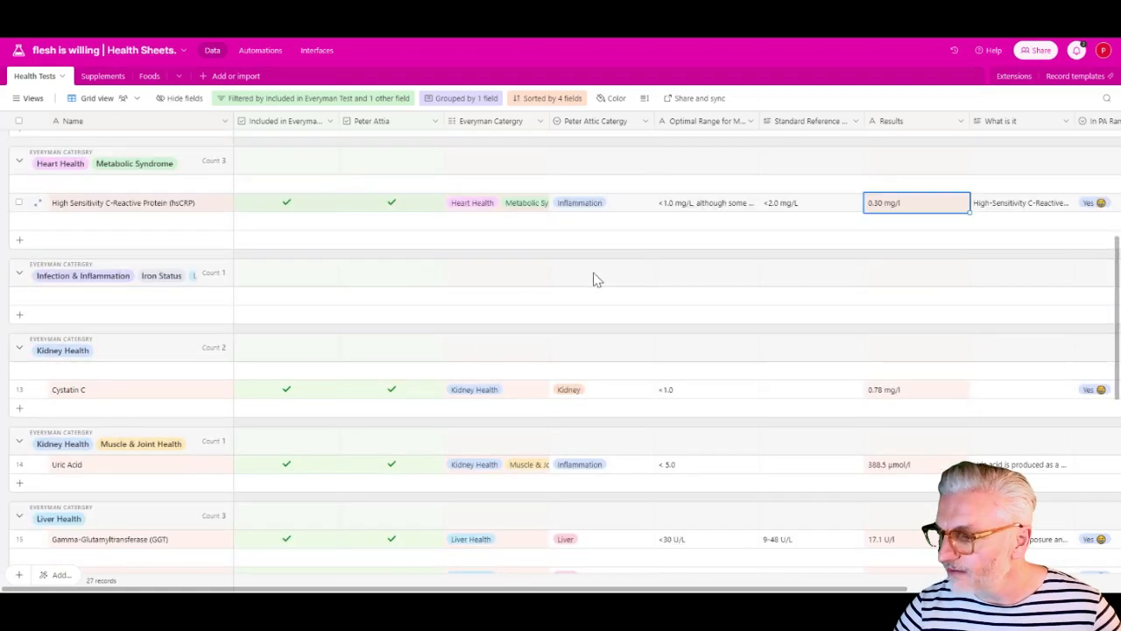
pyautogui.scroll(-1, 594, 278)
pyautogui.scroll(4, 593, 278)
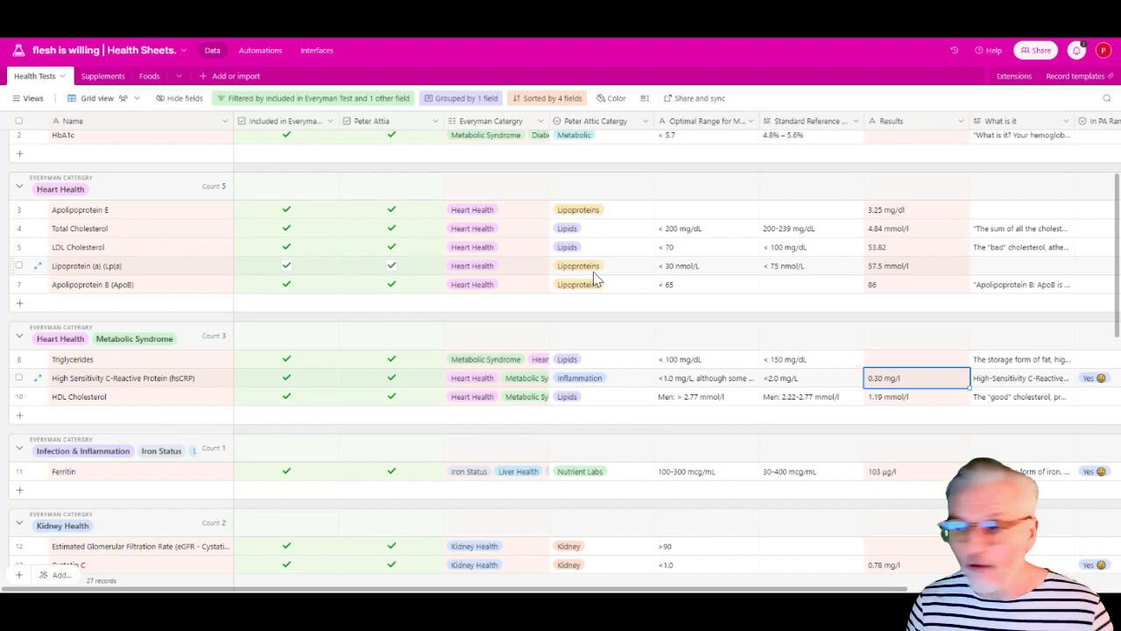
pyautogui.scroll(2, 692, 162)
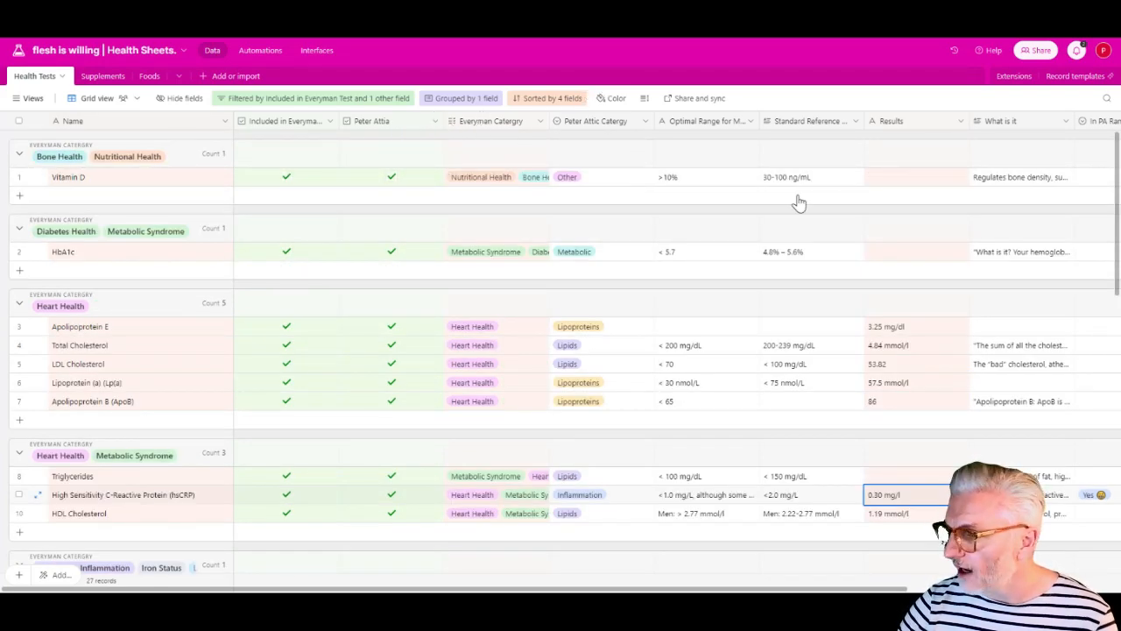
# Hide the Included in Everyman Test field from the grid view.
pyautogui.rightClick(383, 129)
pyautogui.click(302, 127)
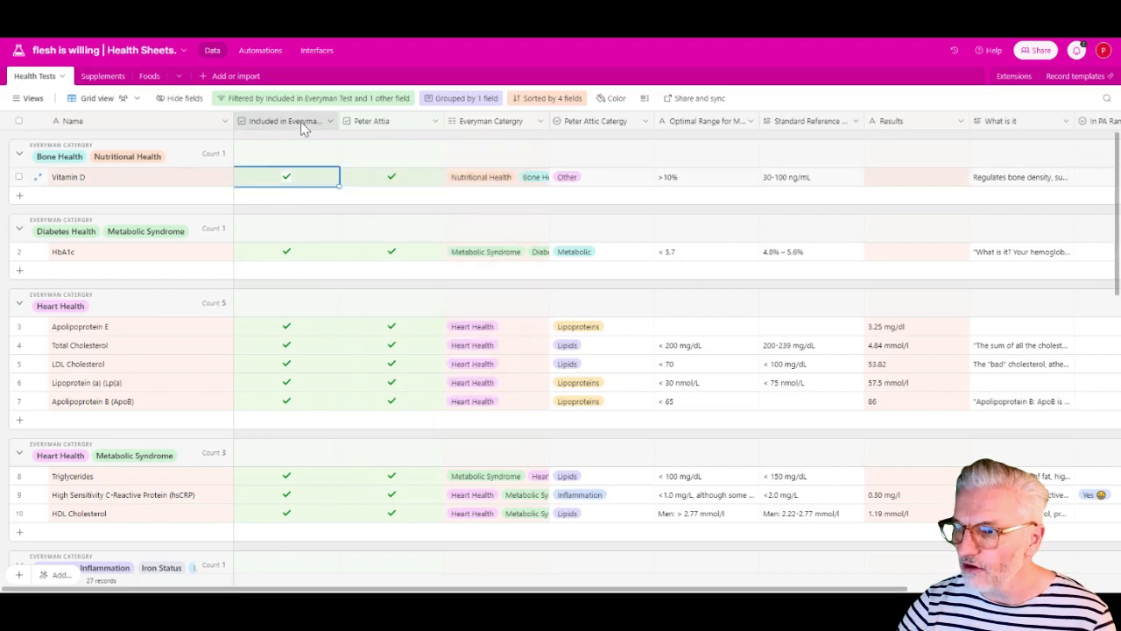
pyautogui.rightClick(303, 125)
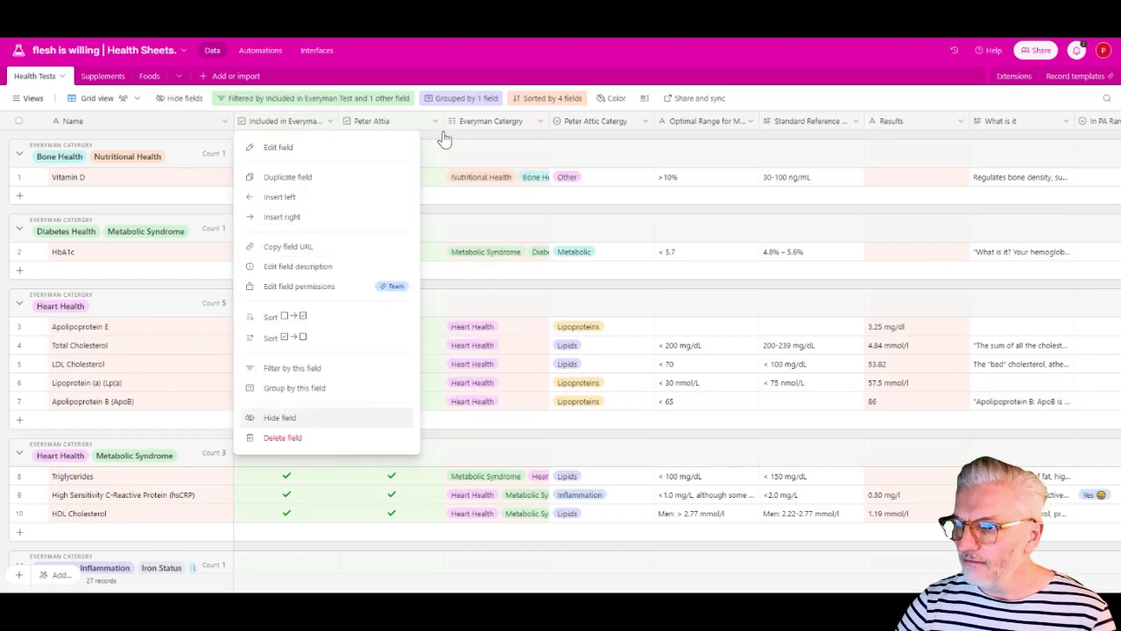
pyautogui.press('Return')
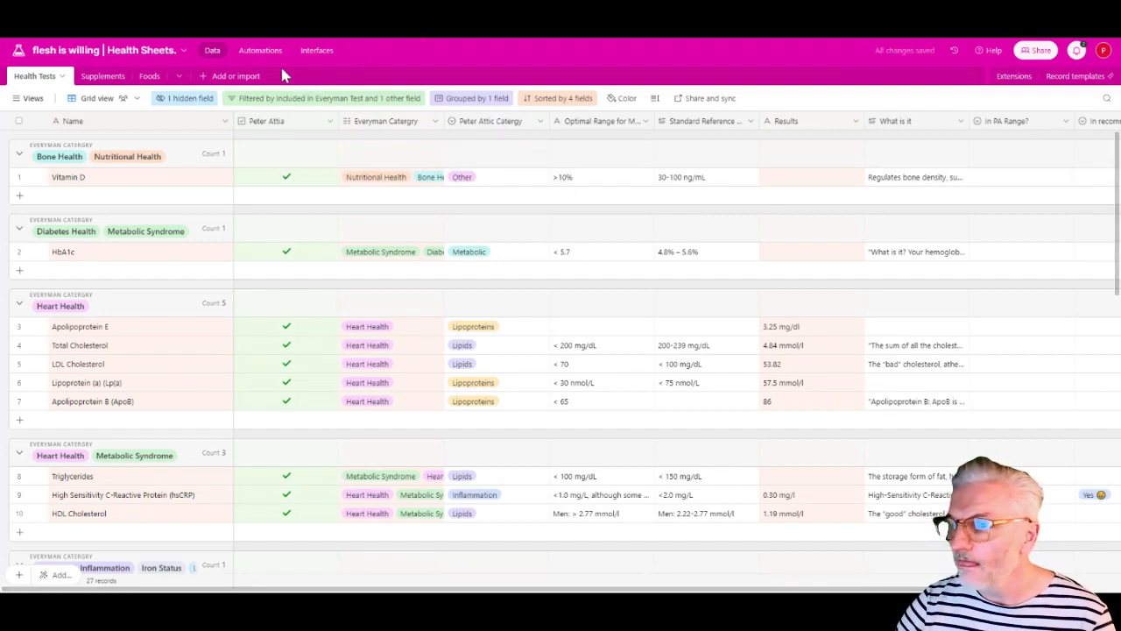
# Show the hidden Included in Everyman Test field in the grid view again, keeping the What is it field displayed.
pyautogui.click(184, 98)
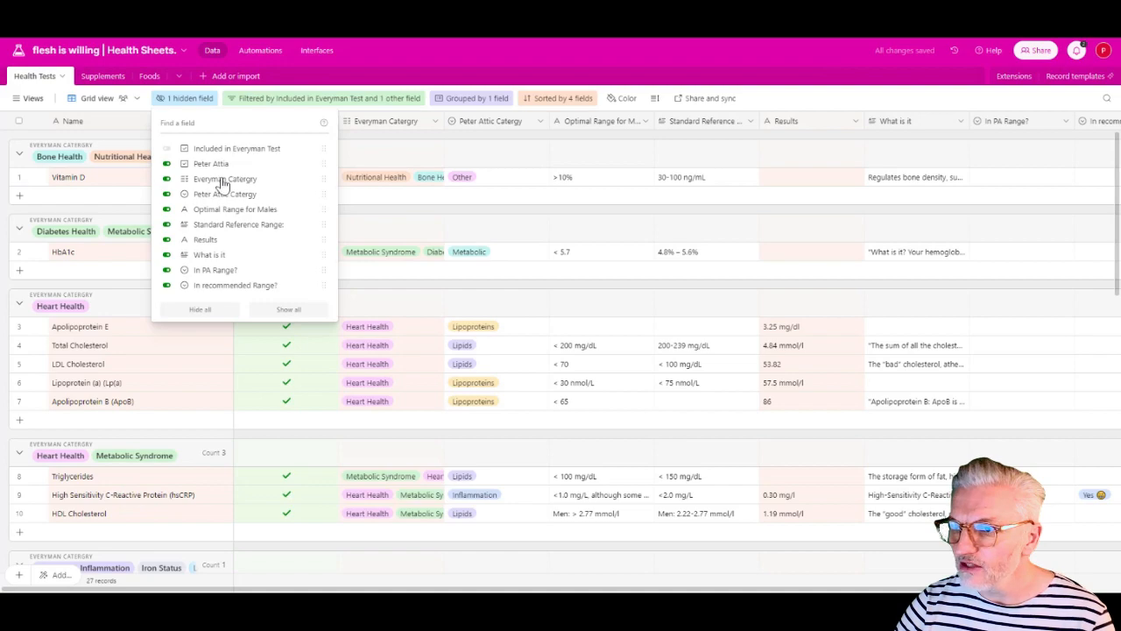
pyautogui.click(167, 148)
pyautogui.click(168, 149)
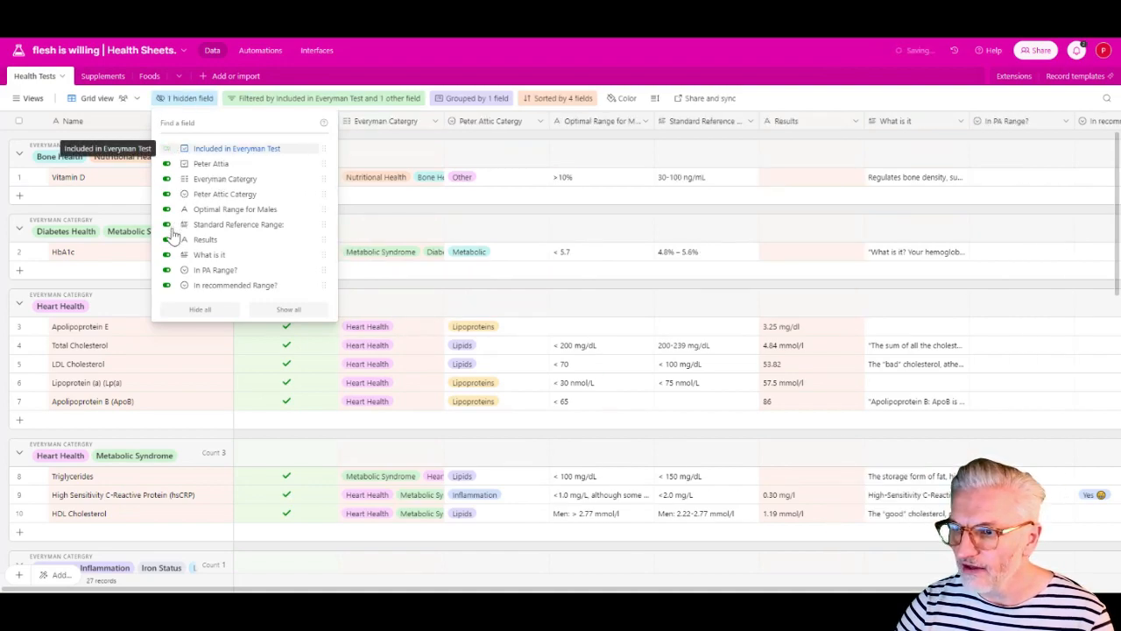
pyautogui.click(167, 255)
pyautogui.click(167, 255)
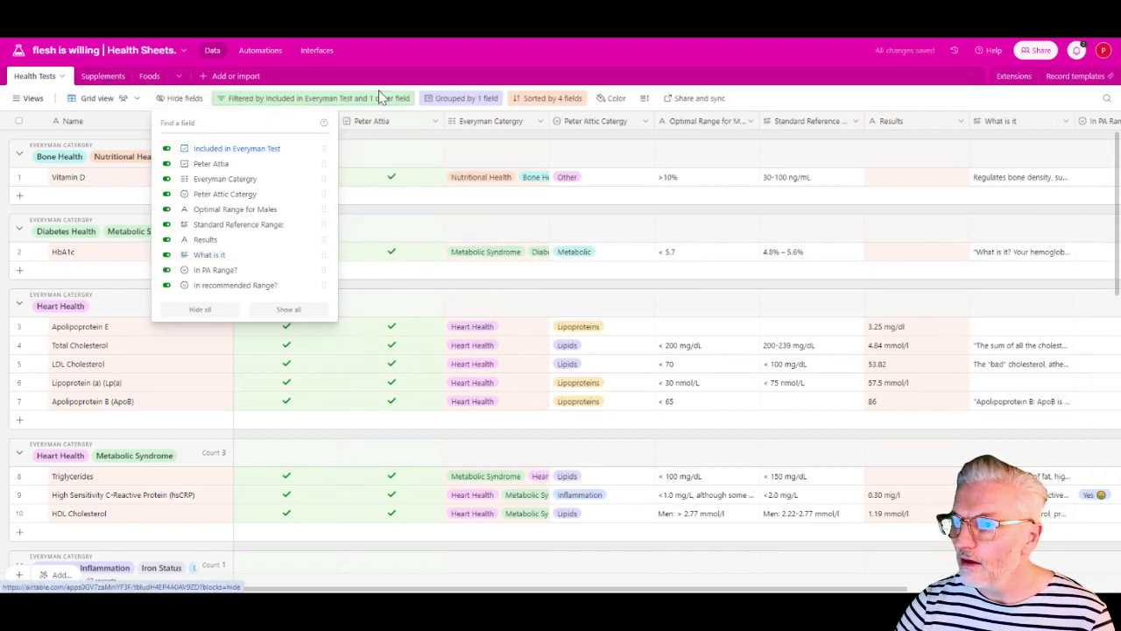
pyautogui.click(346, 79)
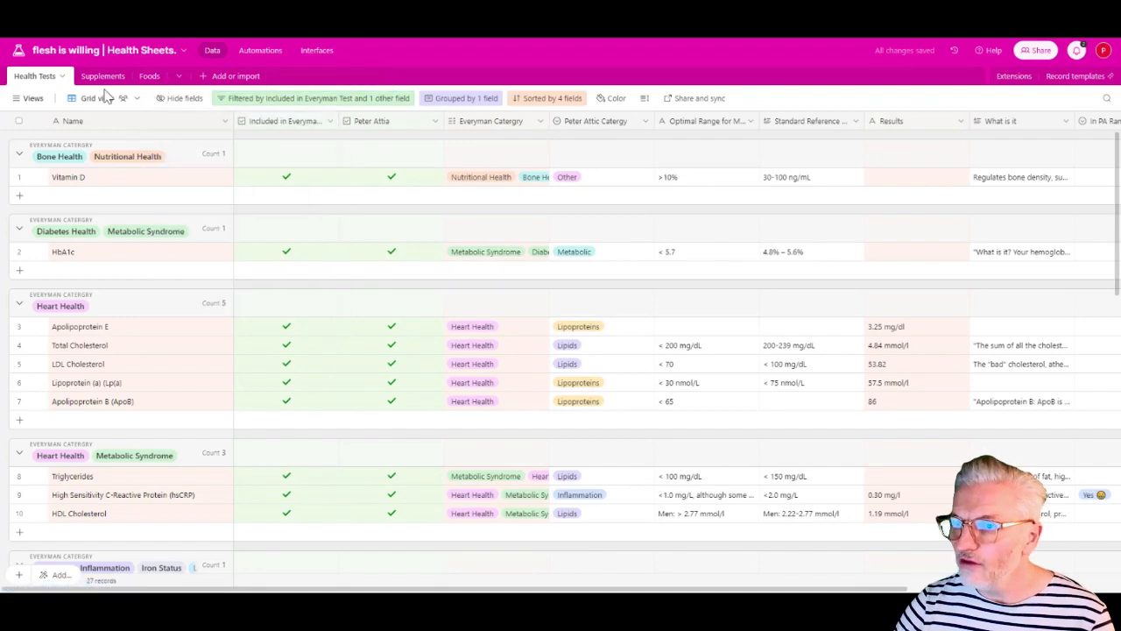
# Look through the fields available for grouping the records, keeping the grouping by Everyman Catergry.
pyautogui.click(451, 101)
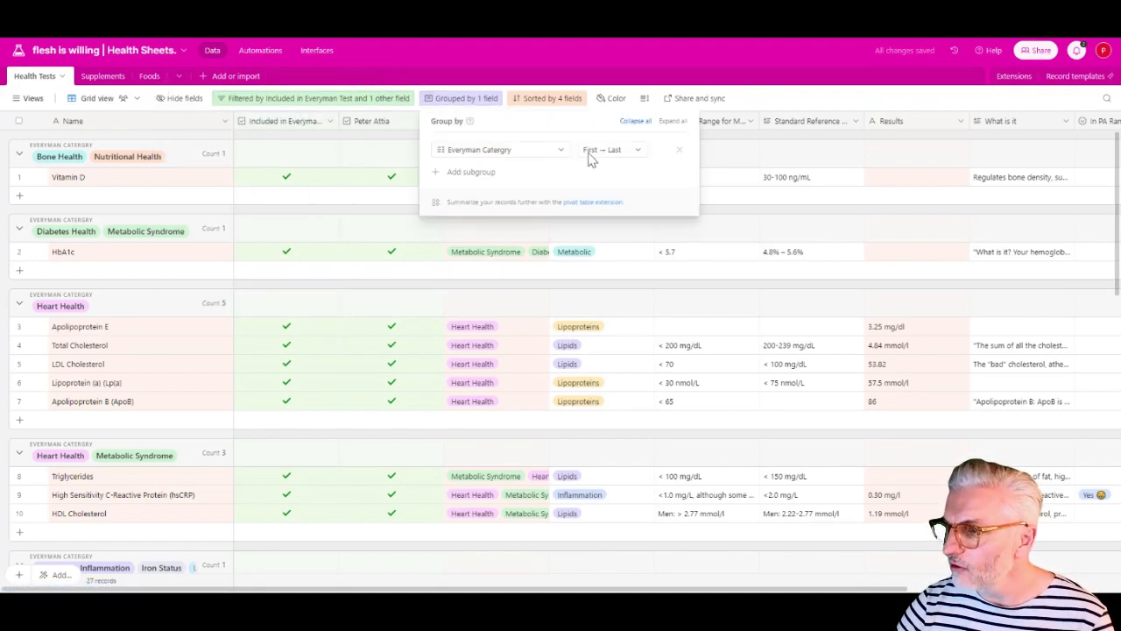
pyautogui.click(561, 151)
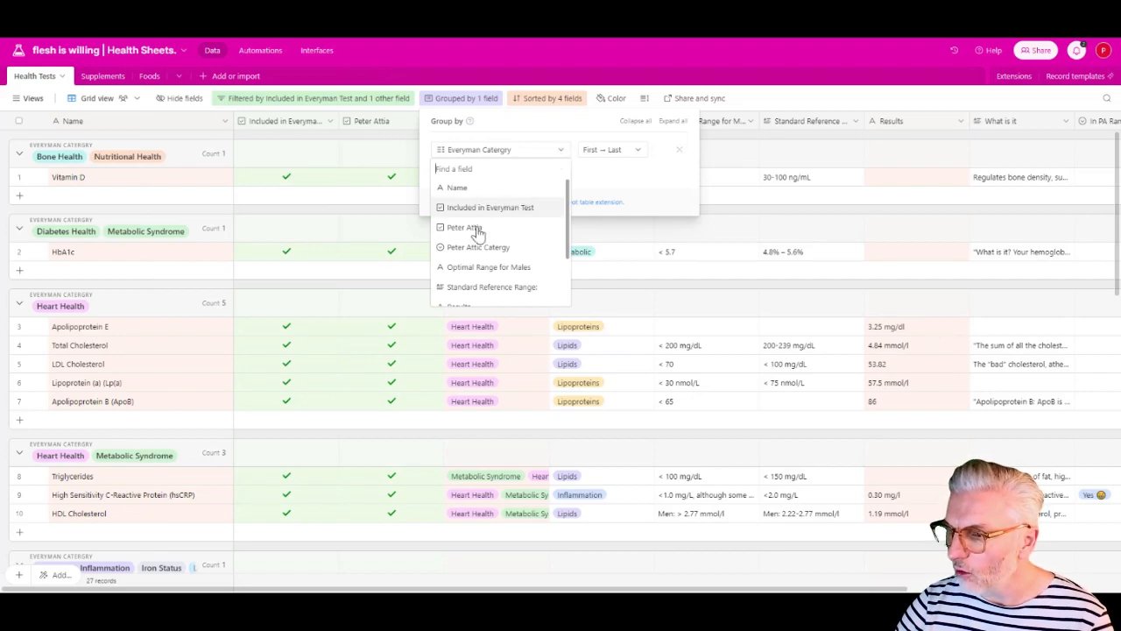
pyautogui.scroll(-2, 454, 162)
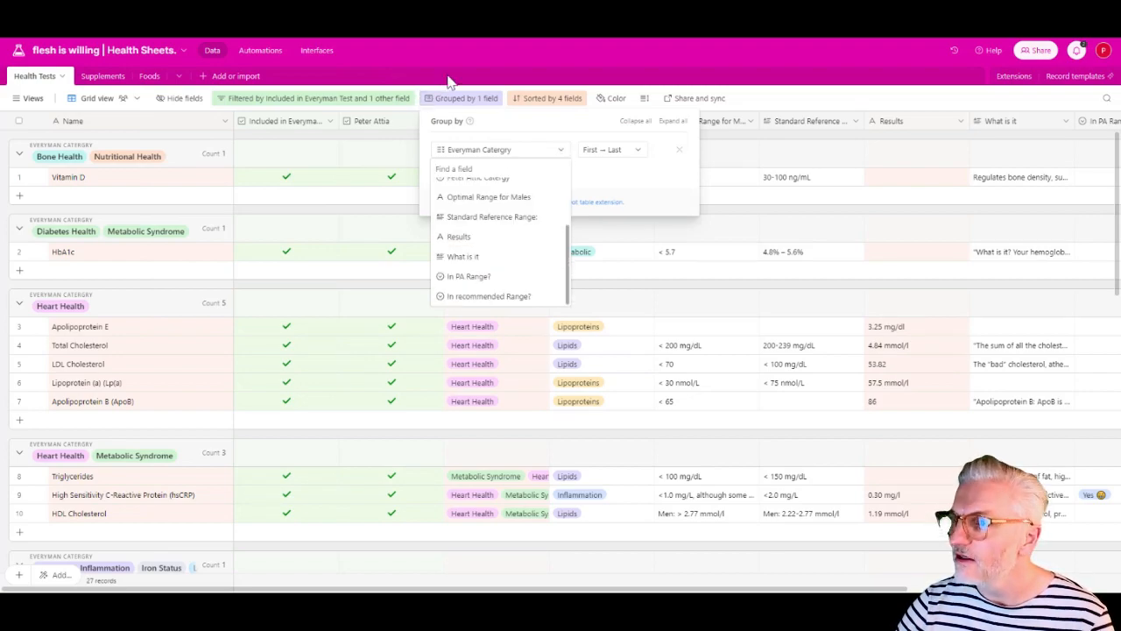
pyautogui.press('Escape')
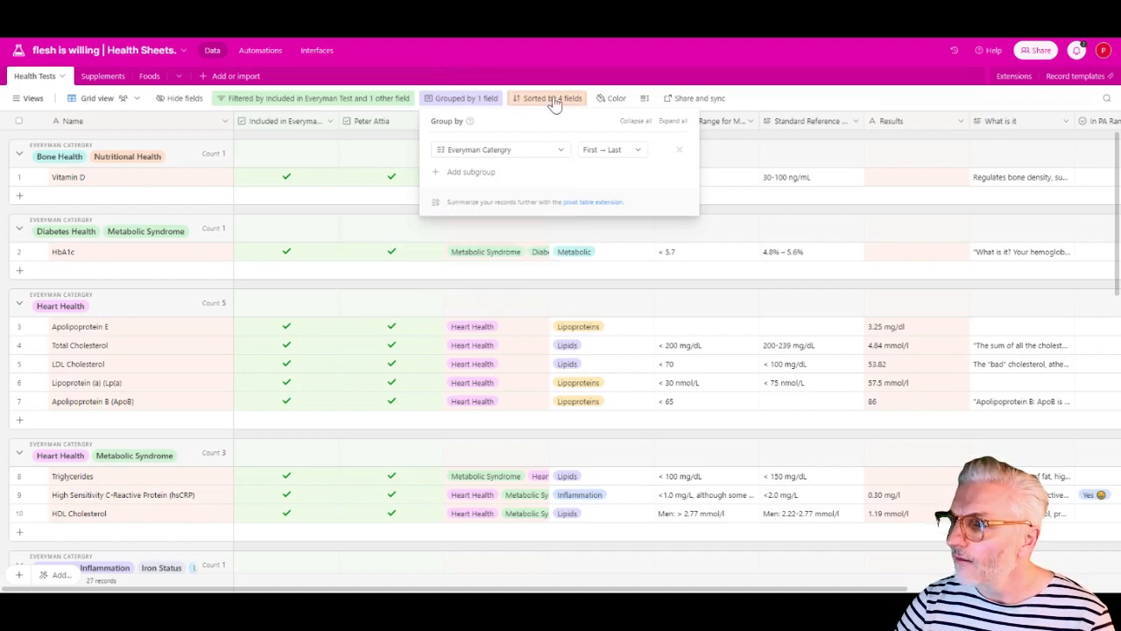
# Examine the sort rules applied to the Health Tests grid view and close them without changes.
pyautogui.click(554, 103)
pyautogui.click(555, 103)
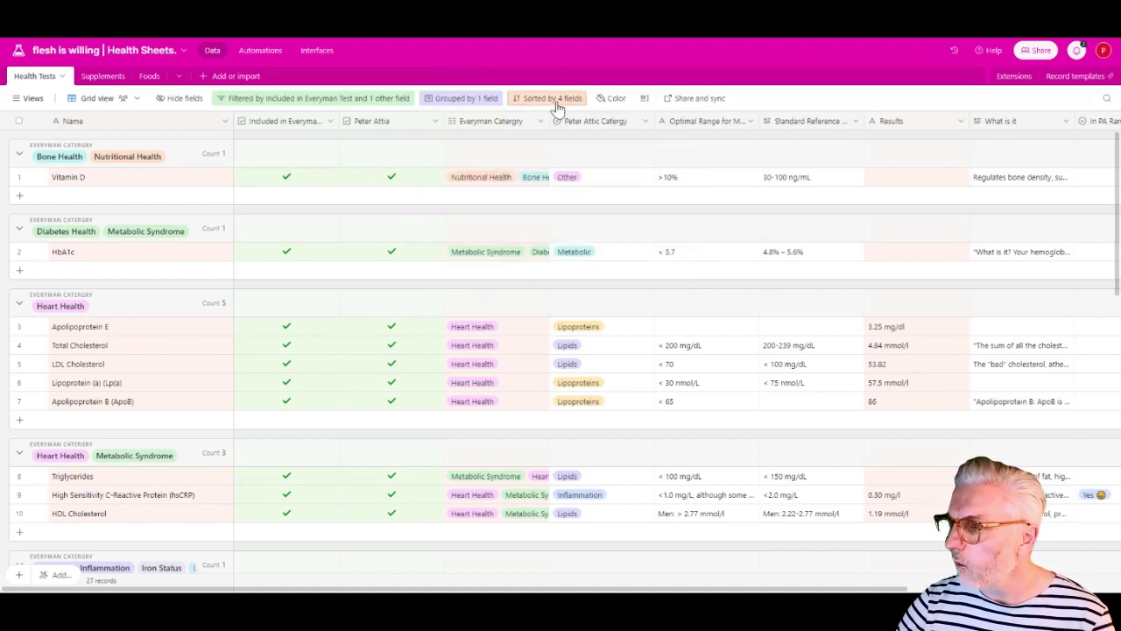
pyautogui.click(556, 103)
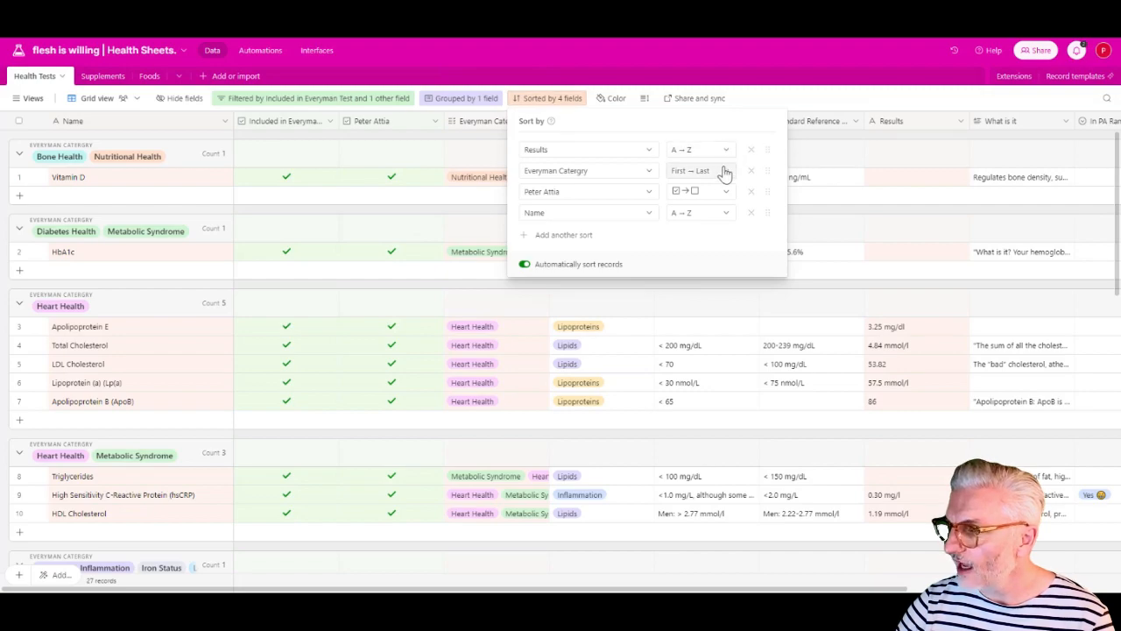
pyautogui.click(862, 99)
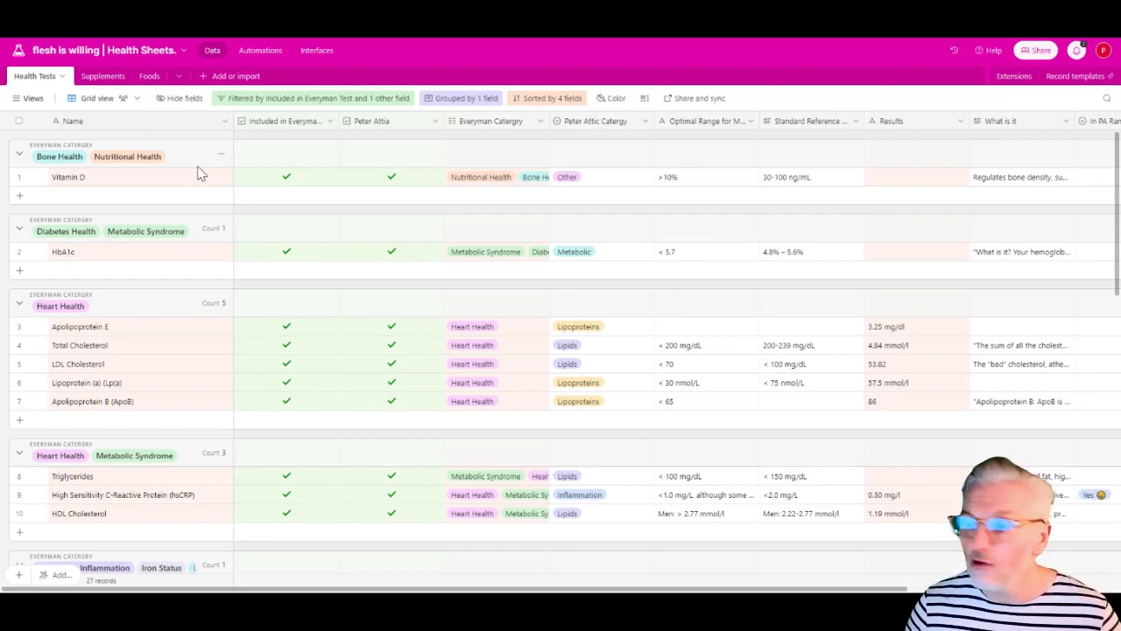
# Open the Supplements table and review its supplement groups down to Nootropics and back to the first records.
pyautogui.click(91, 76)
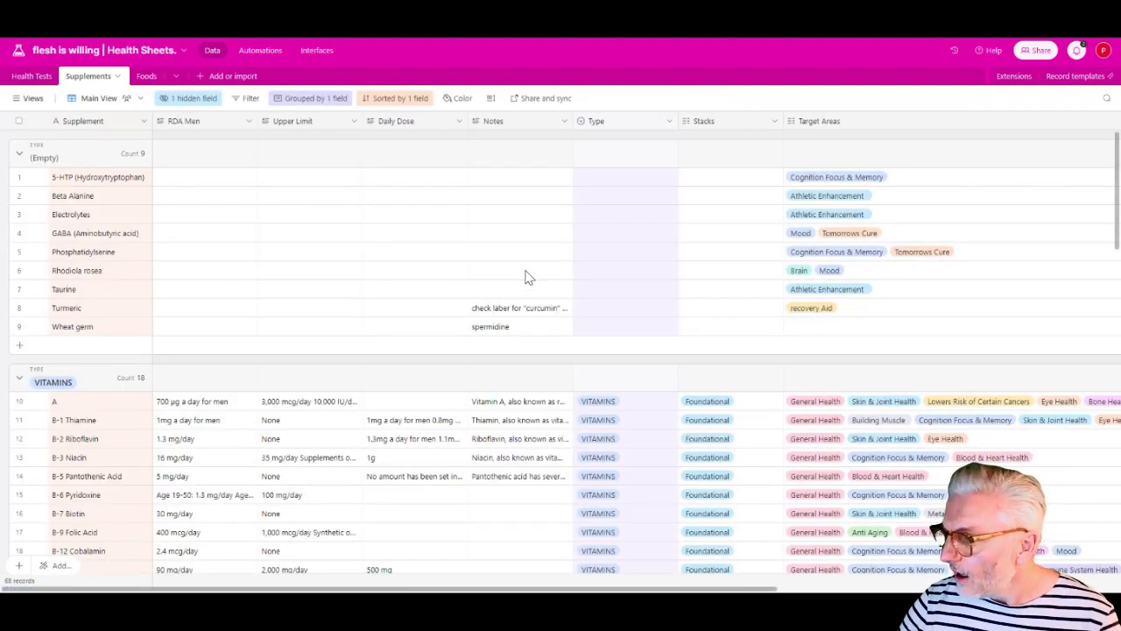
pyautogui.scroll(-1, 688, 304)
pyautogui.scroll(-9, 689, 305)
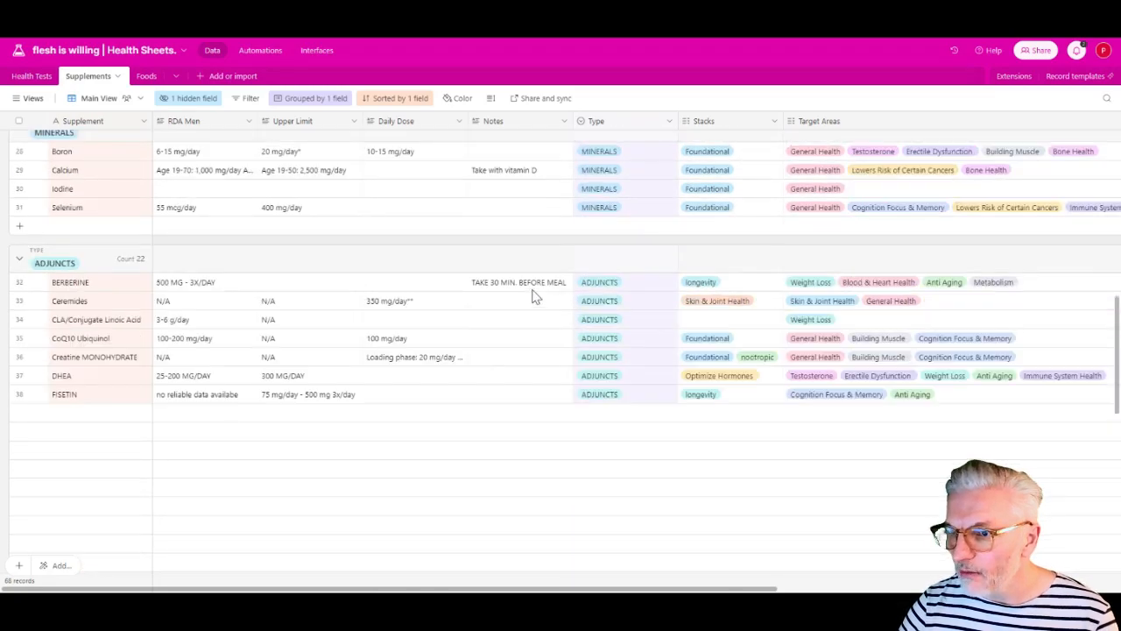
pyautogui.scroll(-6, 447, 333)
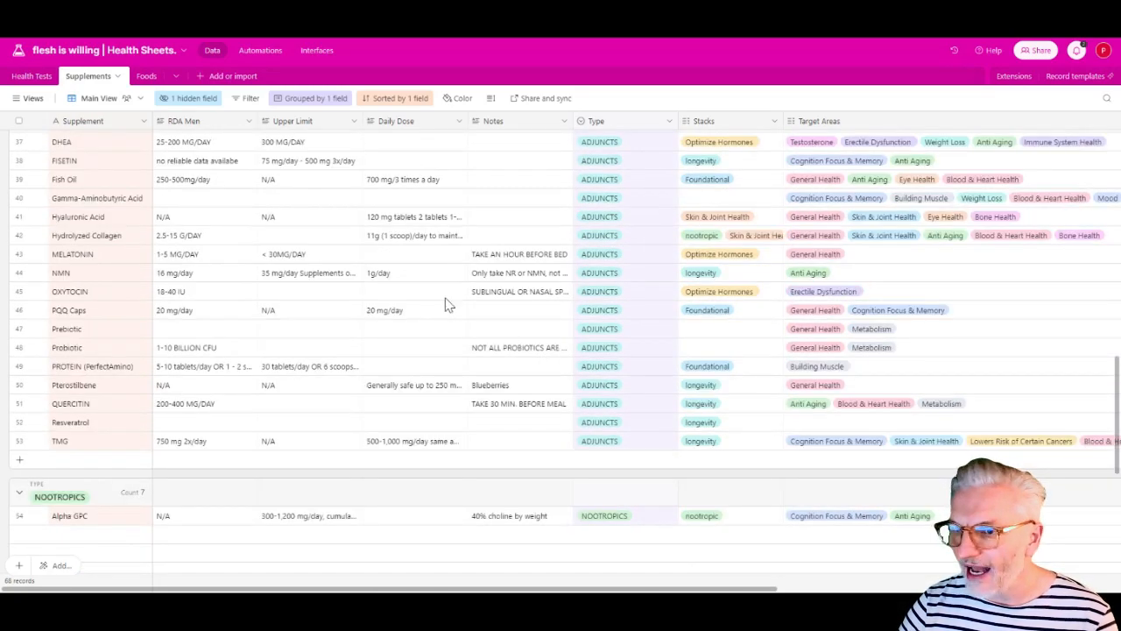
pyautogui.scroll(10, 438, 290)
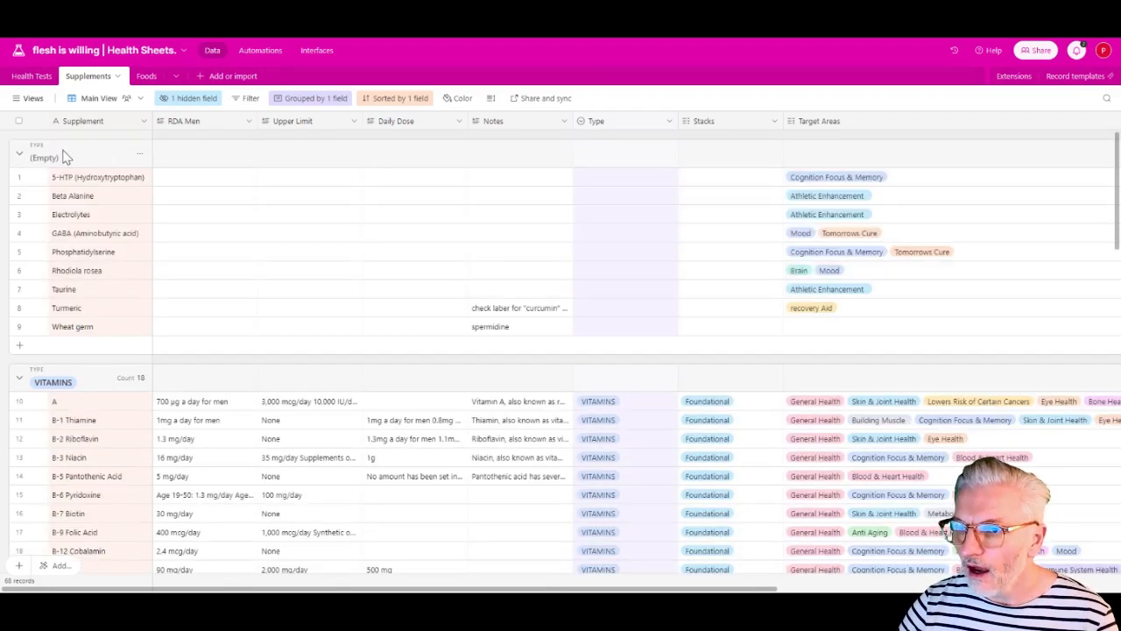
# Collapse the (Empty) type group and expand the A record in the VITAMINS group.
pyautogui.click(19, 158)
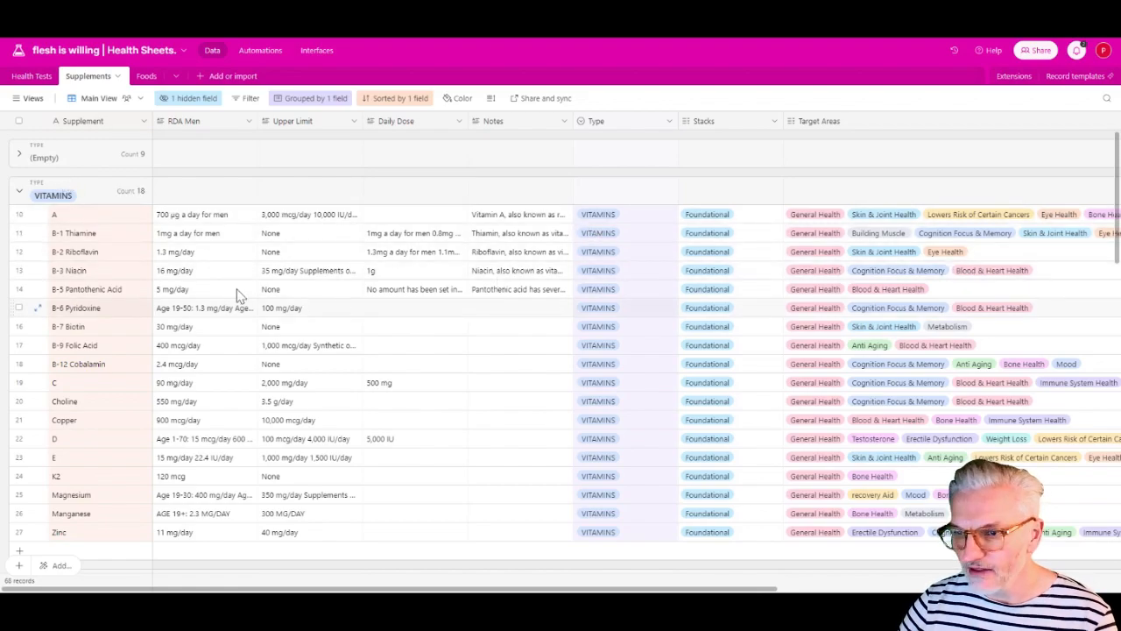
pyautogui.scroll(-2, 91, 328)
pyautogui.scroll(2, 96, 302)
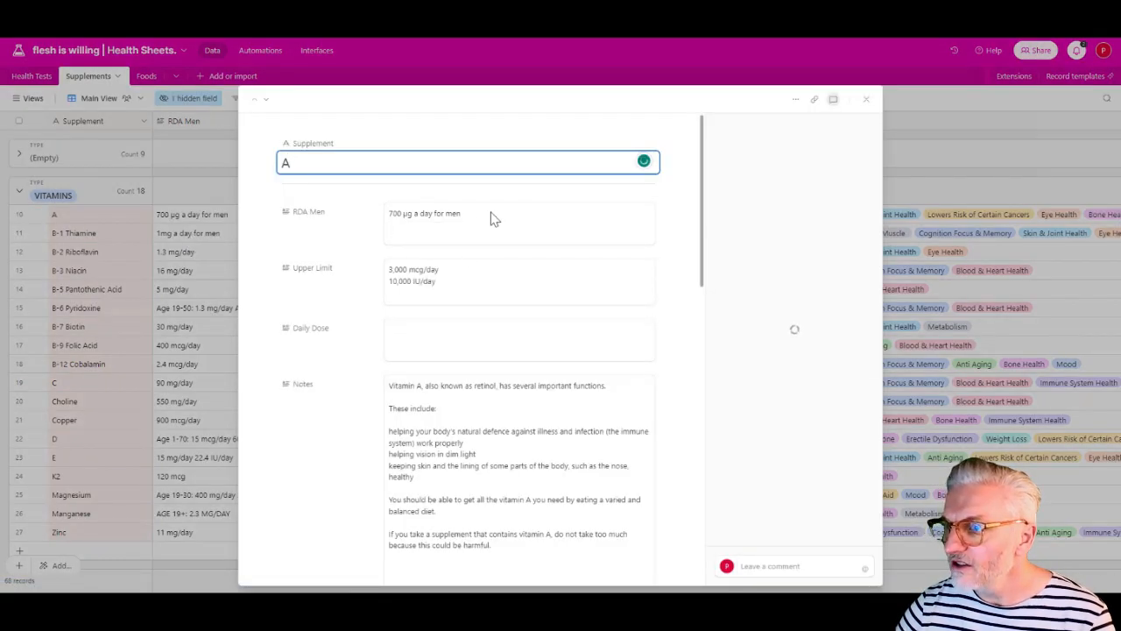
# Read the RDA Men, Upper Limit, Daily Dose and Notes fields of the vitamin A record.
pyautogui.click(493, 218)
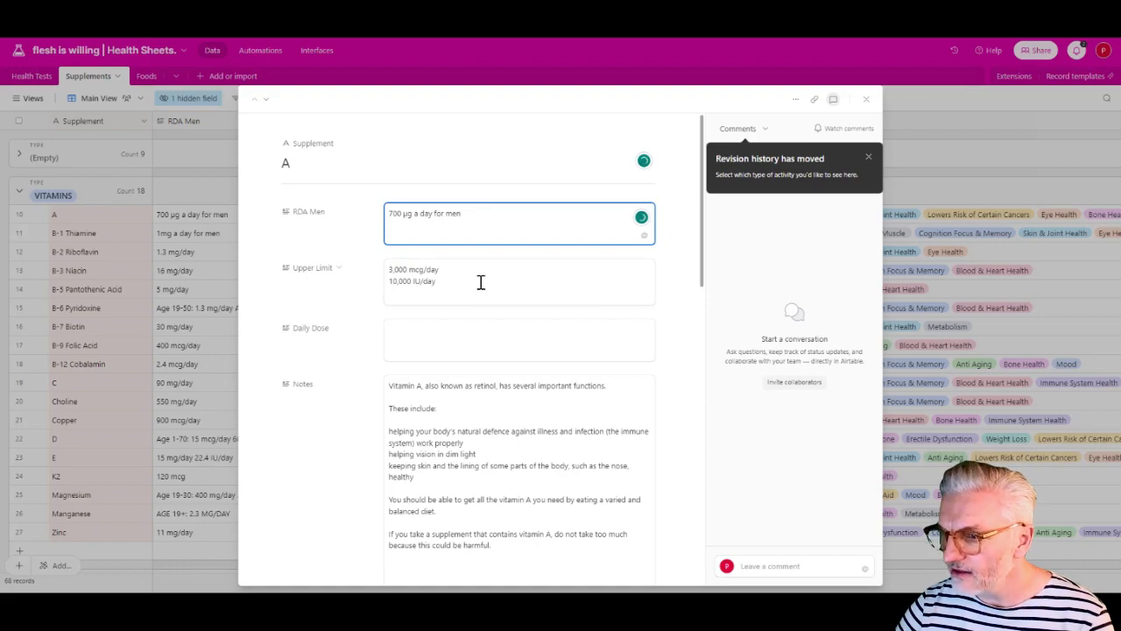
pyautogui.scroll(-2, 488, 303)
pyautogui.scroll(2, 487, 263)
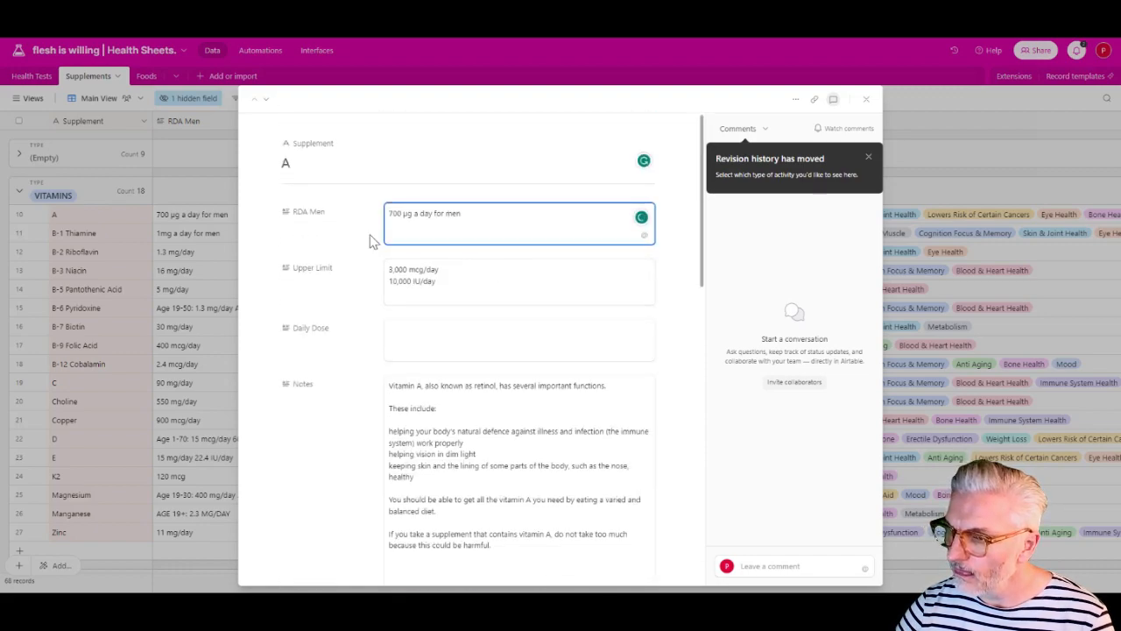
pyautogui.scroll(-3, 491, 263)
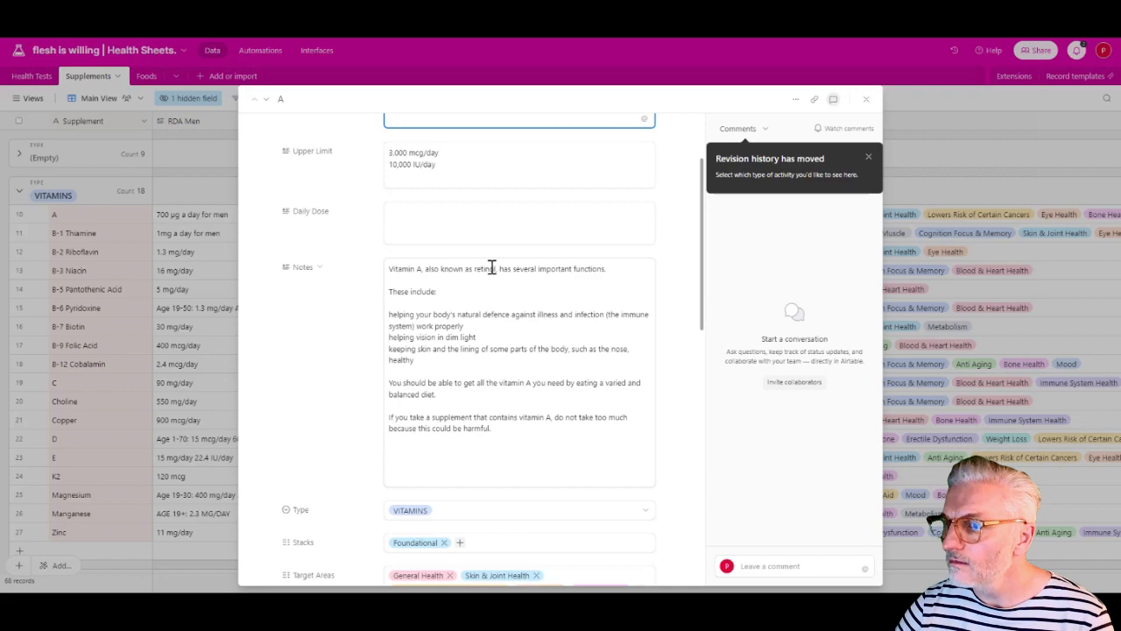
pyautogui.click(452, 219)
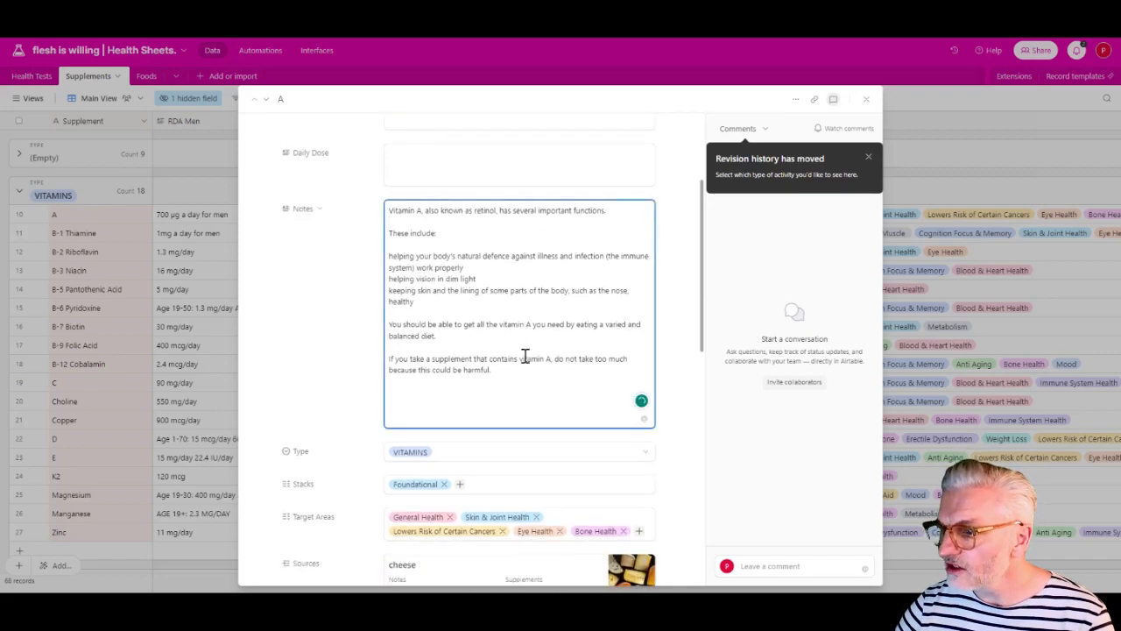
# Check the options offered by the vitamin A record's Type and Stacks fields, without changing either selection.
pyautogui.scroll(-4, 524, 357)
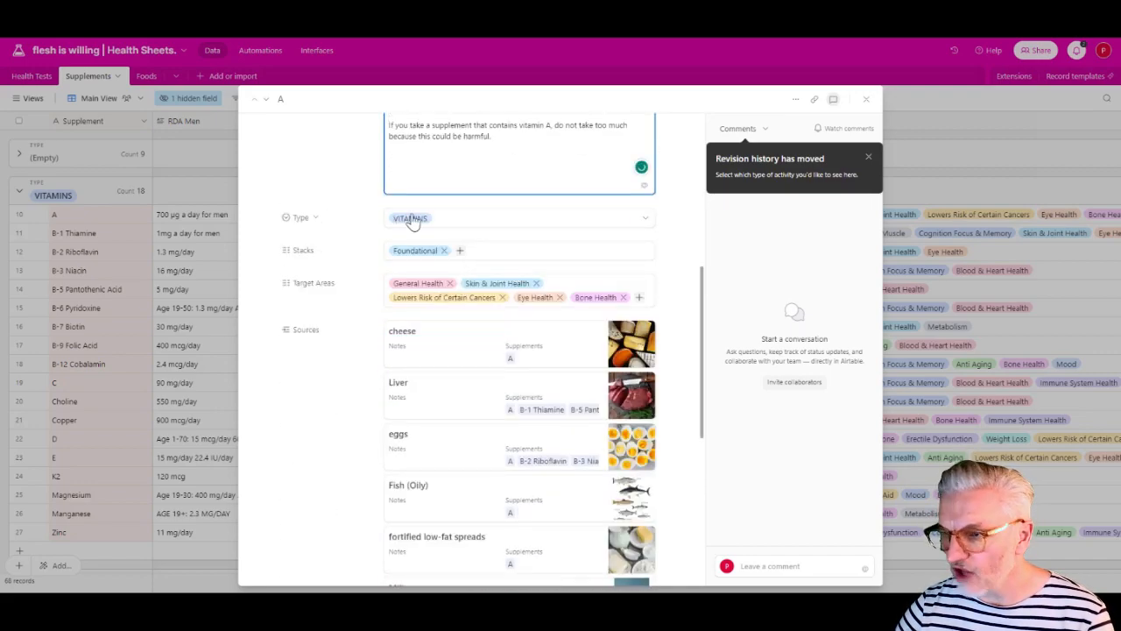
pyautogui.click(469, 226)
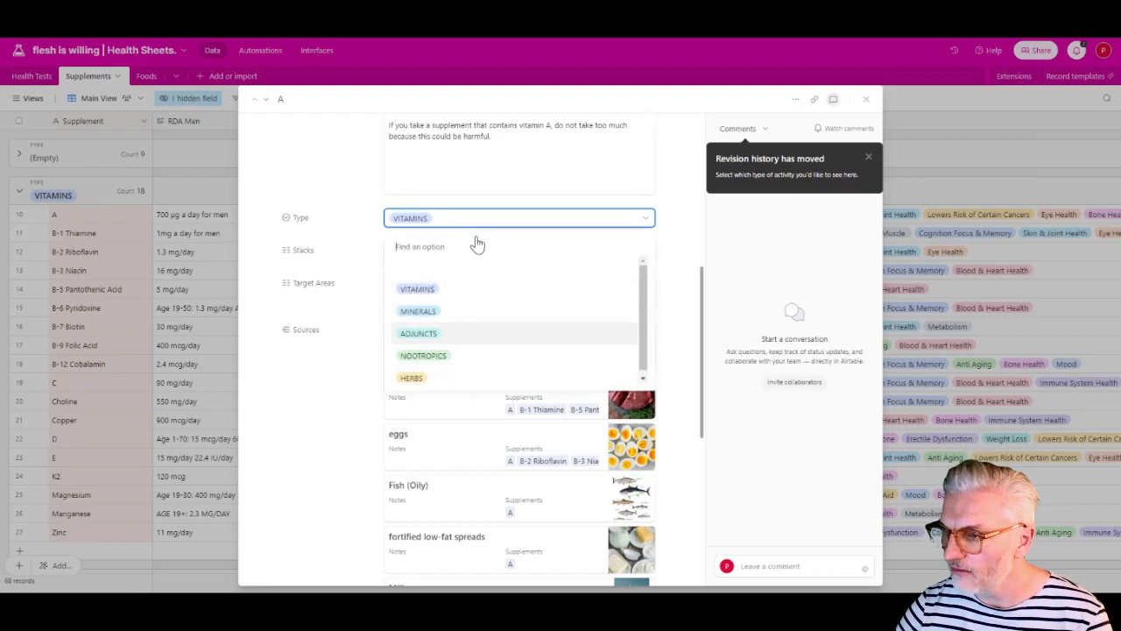
pyautogui.click(354, 192)
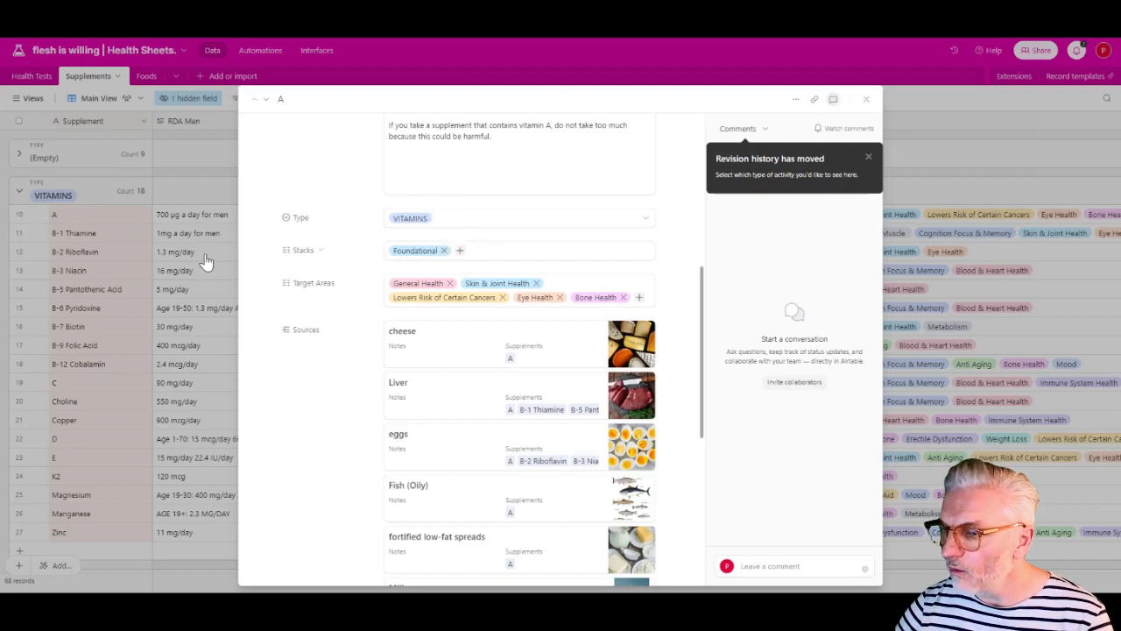
pyautogui.click(460, 251)
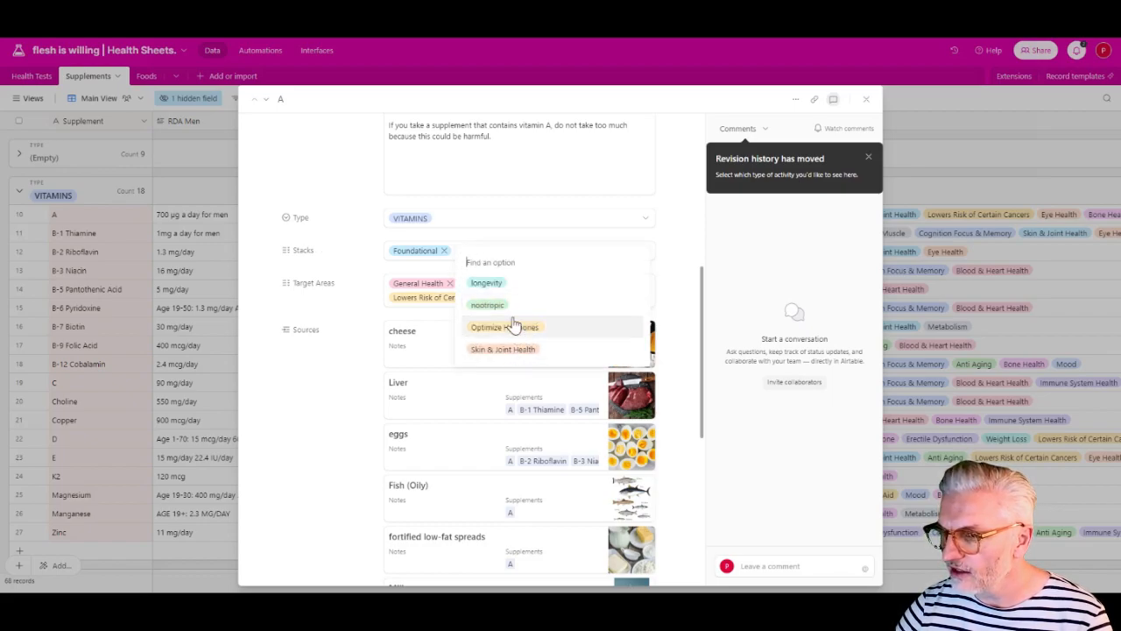
pyautogui.click(279, 183)
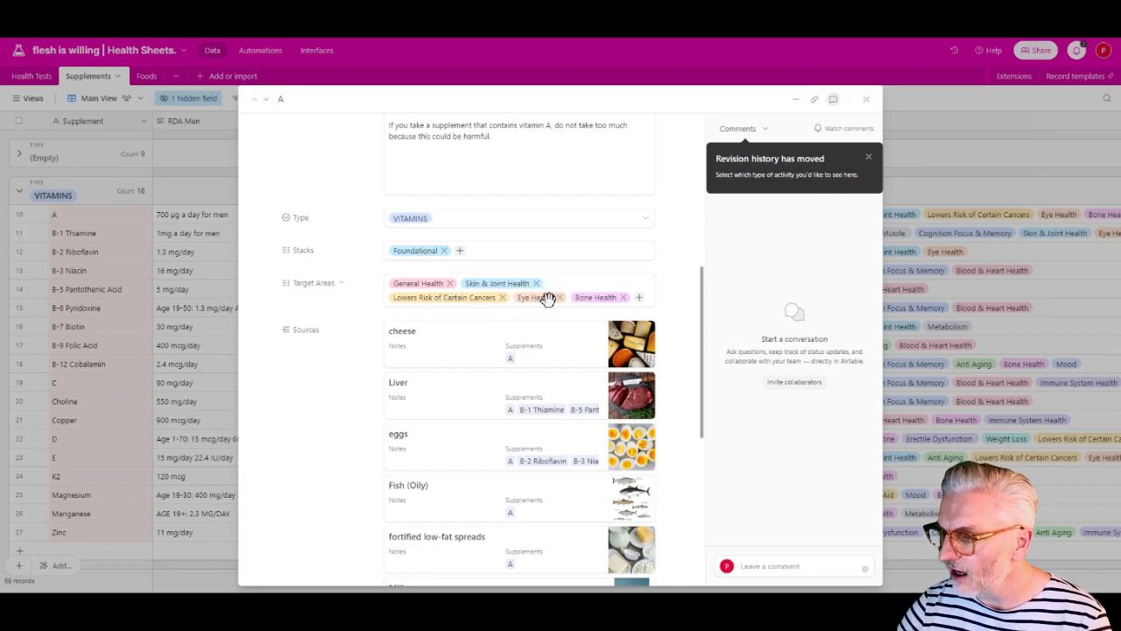
# Examine the vitamin A record's linked food Sources and Source Notes, and close the record.
pyautogui.scroll(-2, 346, 263)
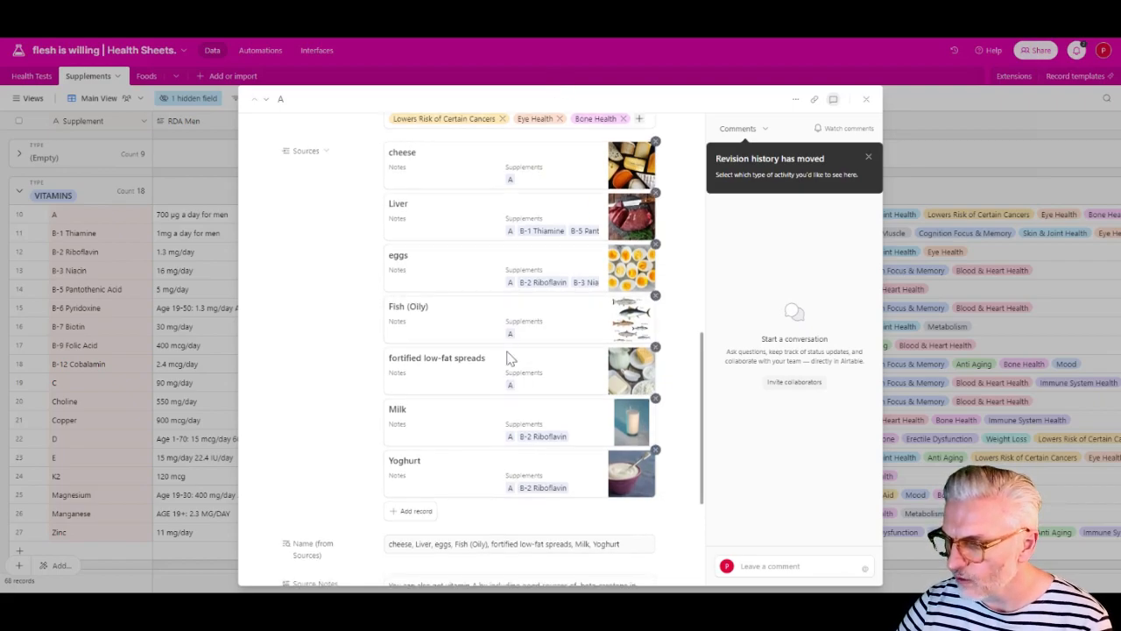
pyautogui.scroll(-5, 508, 359)
pyautogui.click(473, 385)
pyautogui.hotkey('ctrl', 'shift', 'End')
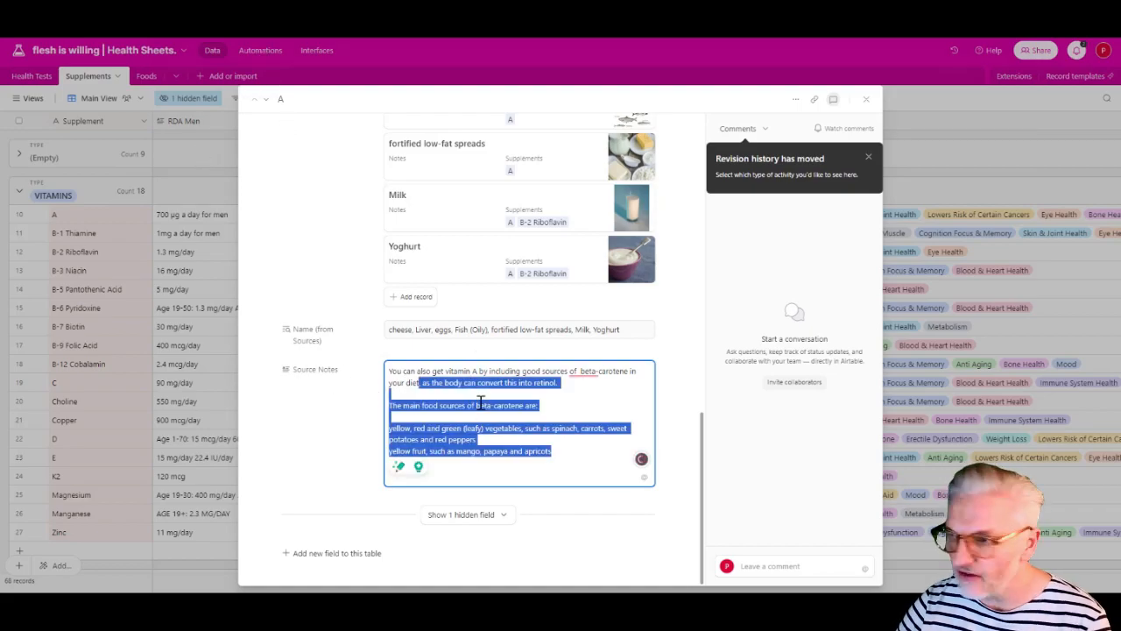
pyautogui.scroll(15, 470, 325)
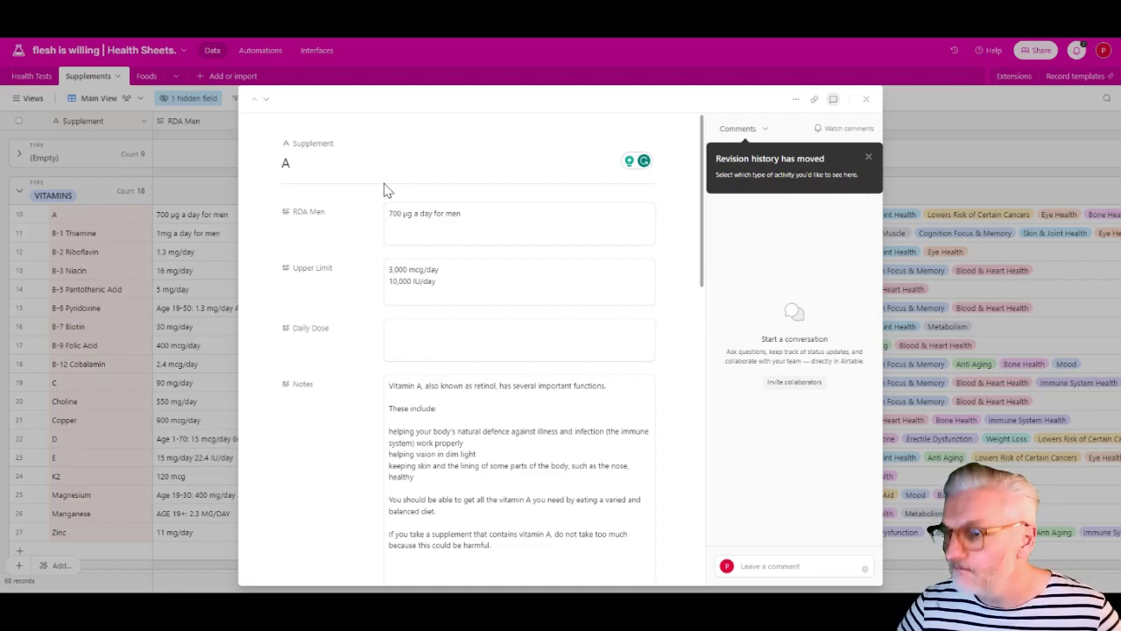
pyautogui.click(100, 90)
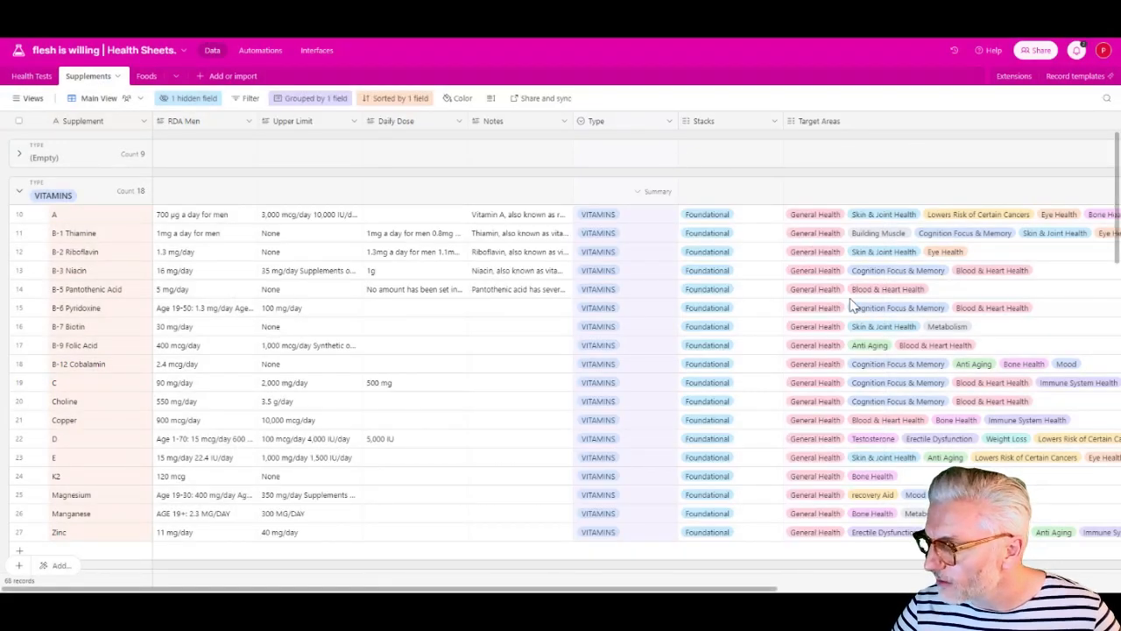
# Add a filter condition to the Supplements view based on the Target Areas field.
pyautogui.click(251, 99)
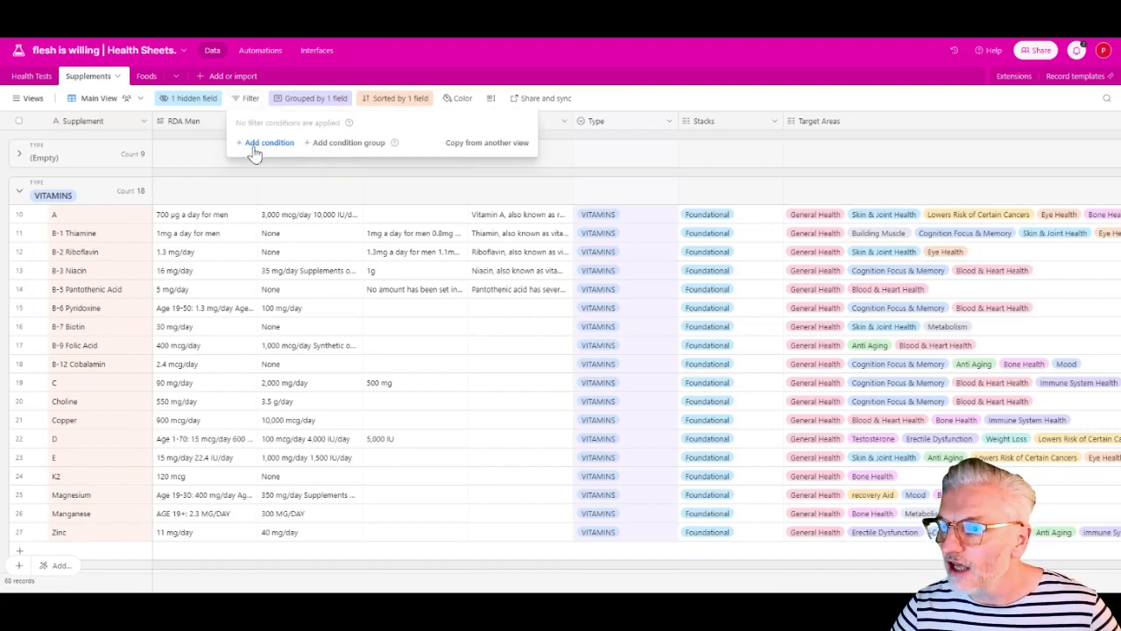
pyautogui.click(254, 146)
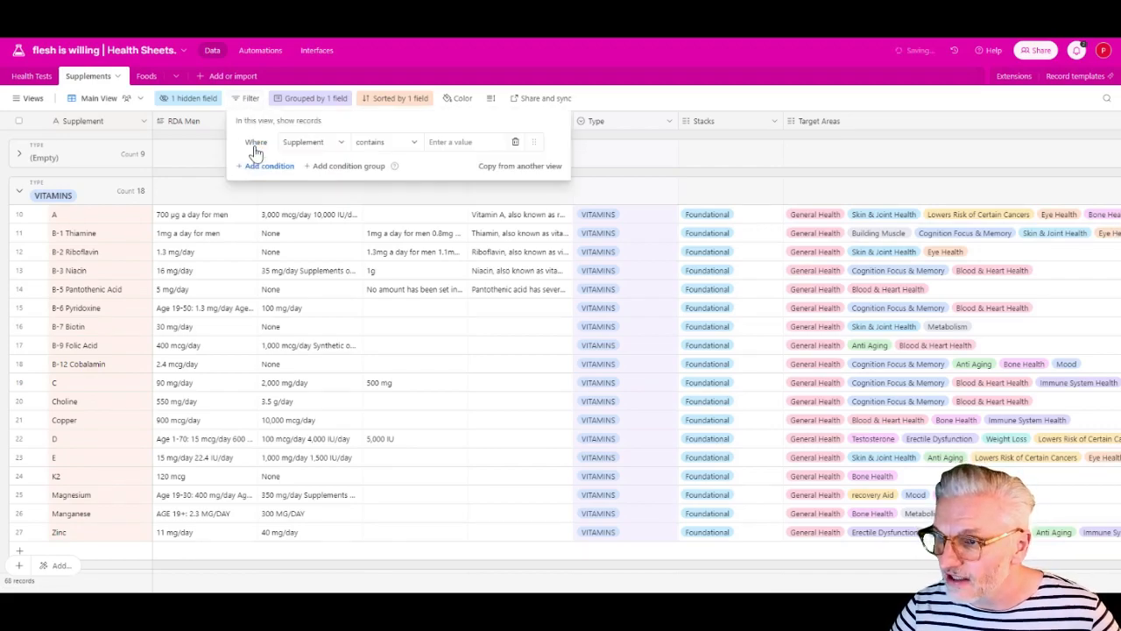
pyautogui.click(341, 145)
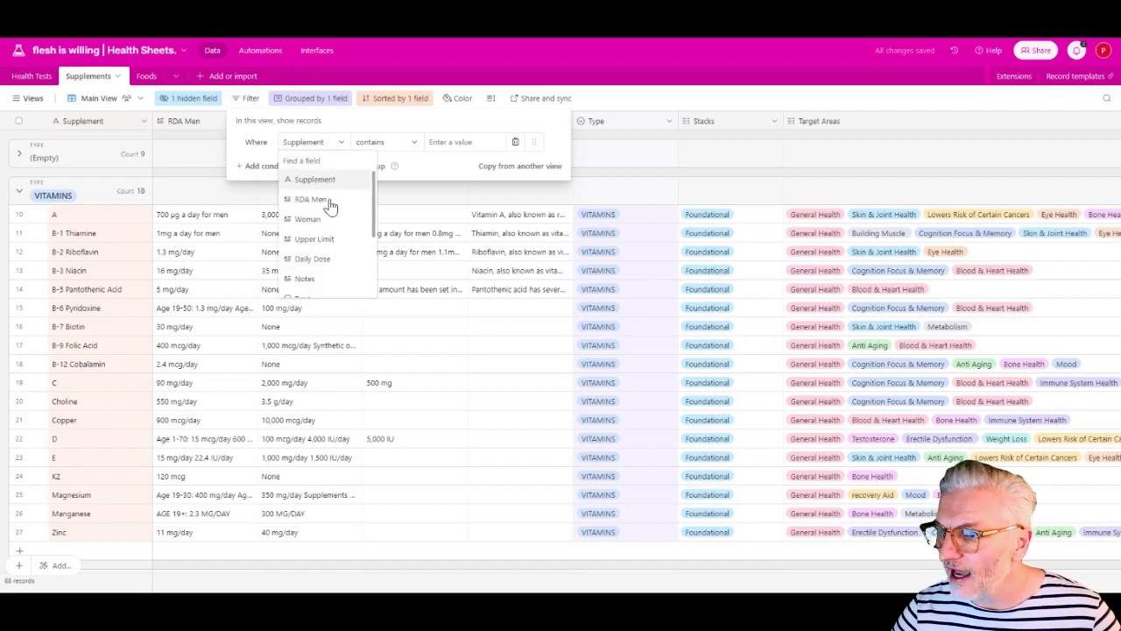
pyautogui.scroll(-3, 350, 237)
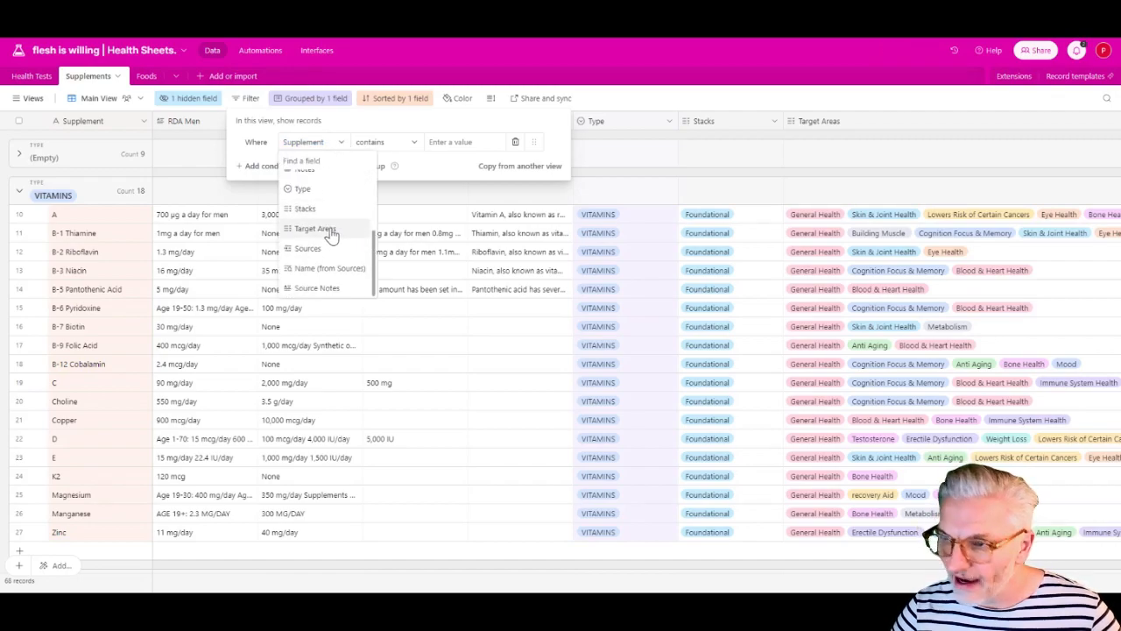
pyautogui.click(331, 230)
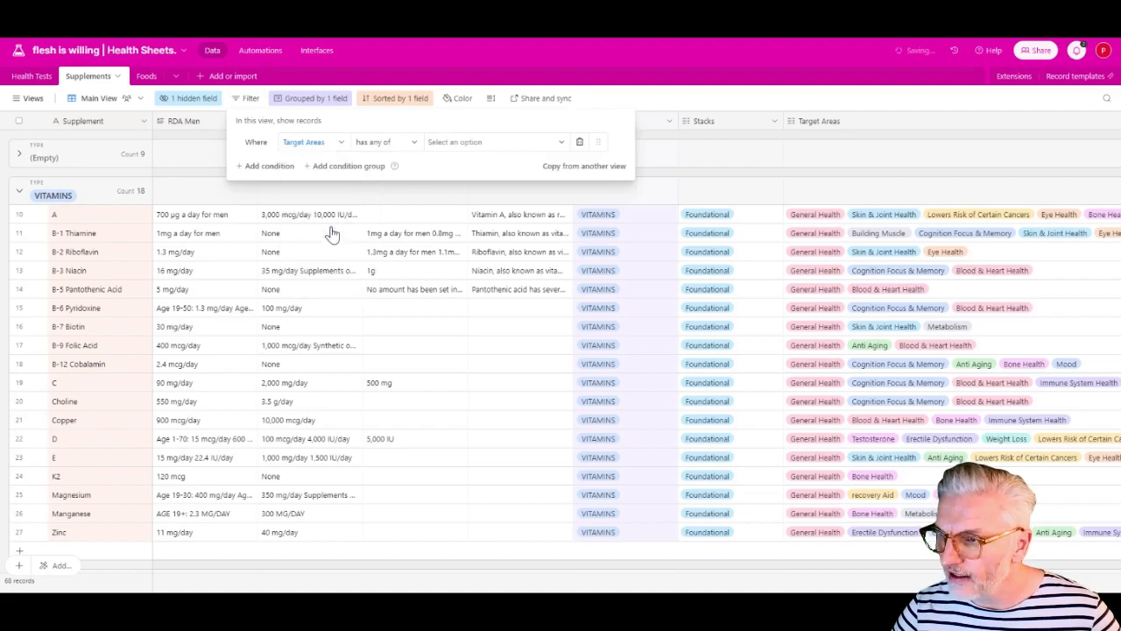
# Filter for supplements whose target areas have any of Testosterone, and close the filter settings.
pyautogui.click(413, 143)
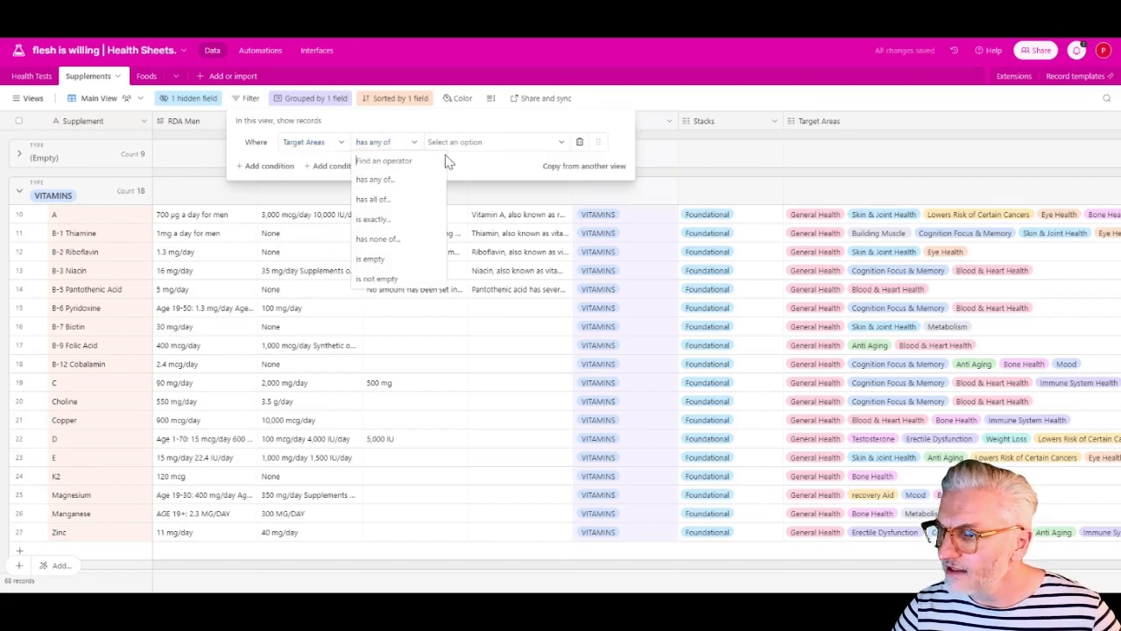
pyautogui.click(473, 144)
pyautogui.click(504, 145)
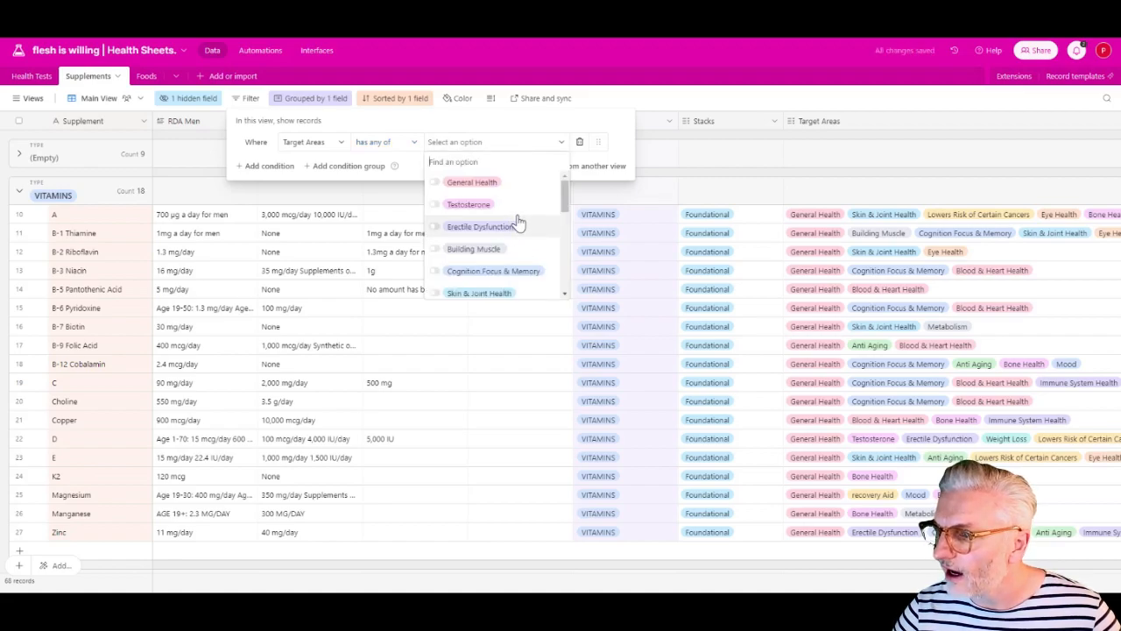
pyautogui.click(436, 207)
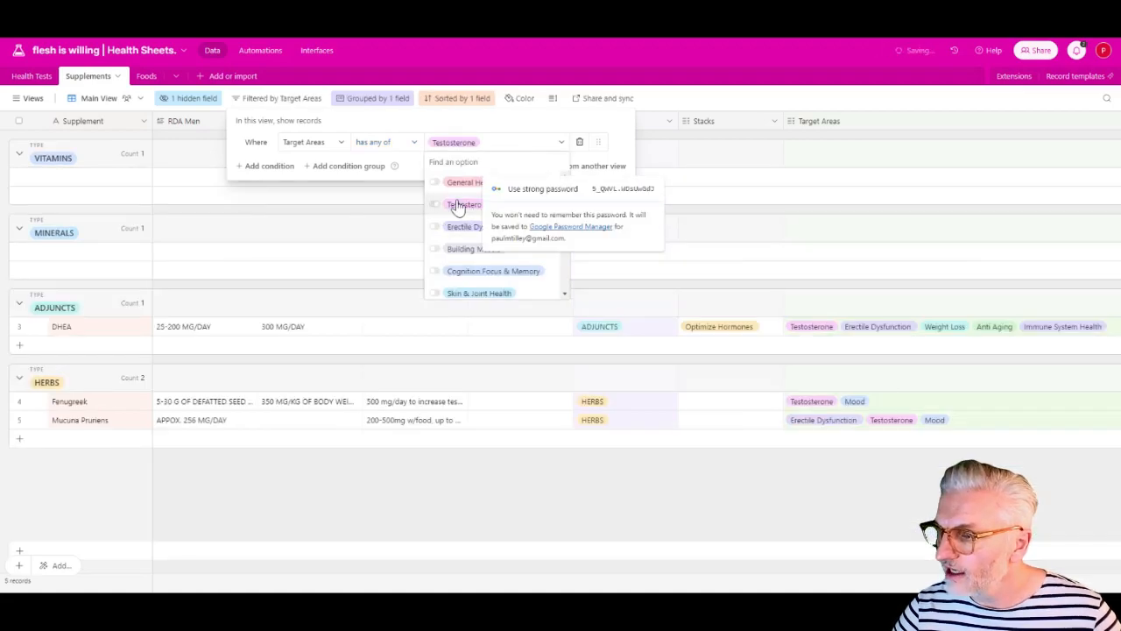
pyautogui.press('Escape')
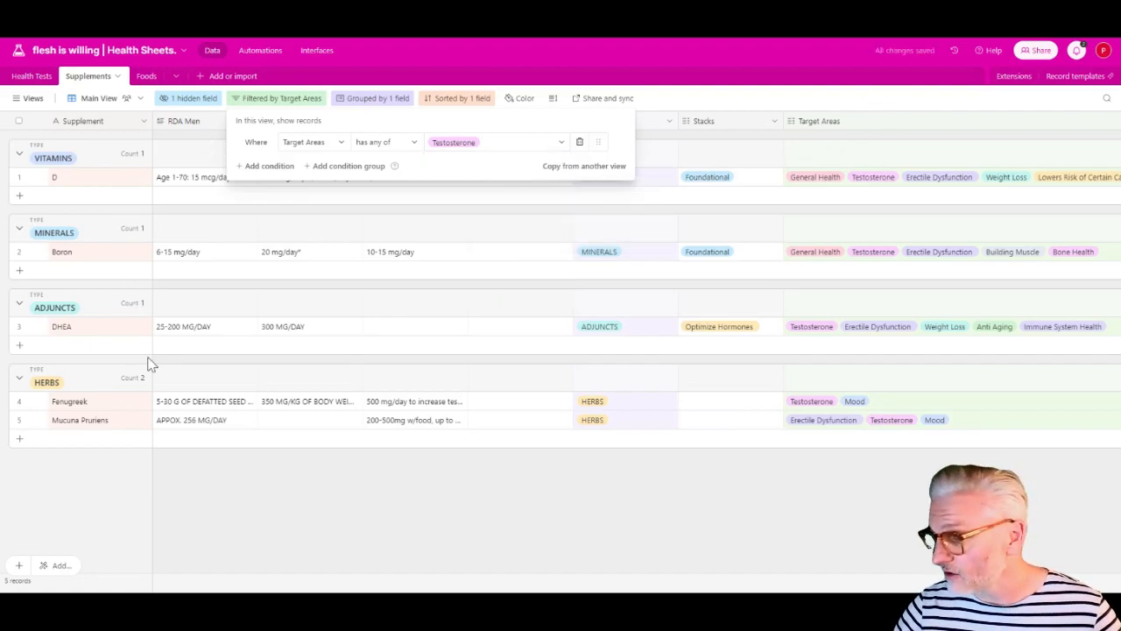
pyautogui.click(615, 480)
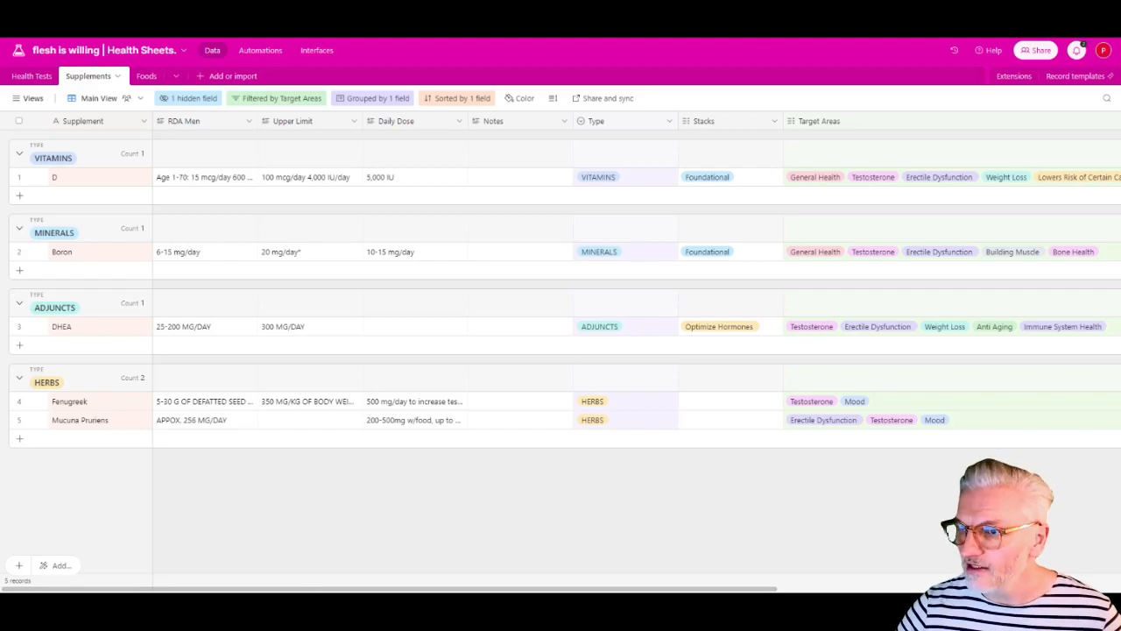
# Browse the Foods table's records, examining their images, linked Supplements and Buy Online links.
pyautogui.click(136, 76)
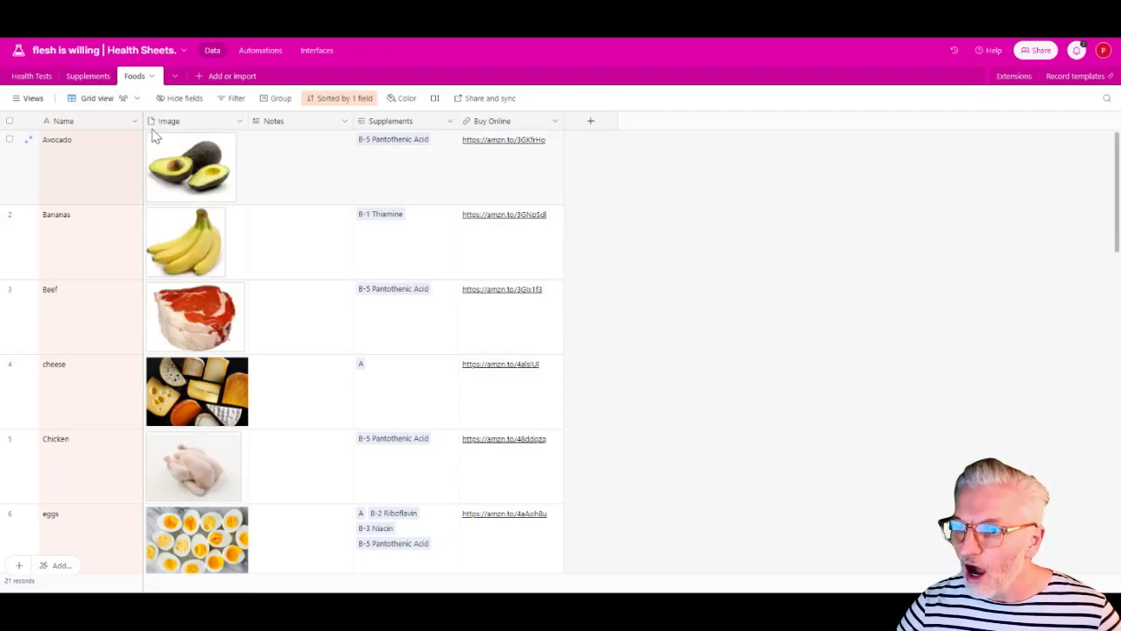
pyautogui.scroll(-4, 380, 211)
pyautogui.scroll(2, 403, 280)
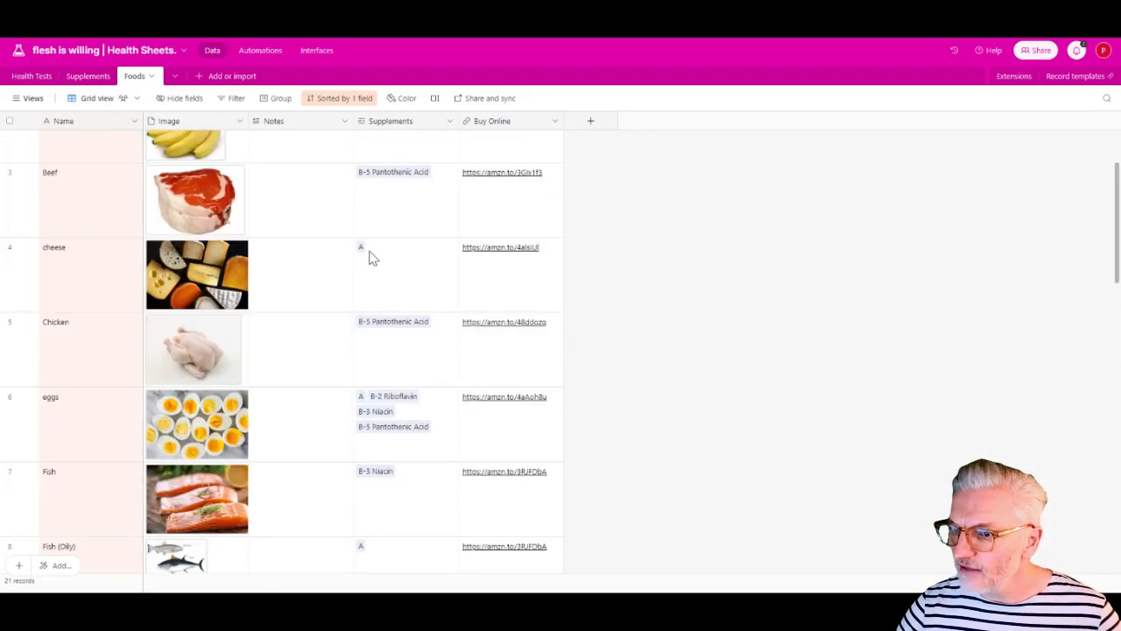
pyautogui.scroll(-2, 289, 367)
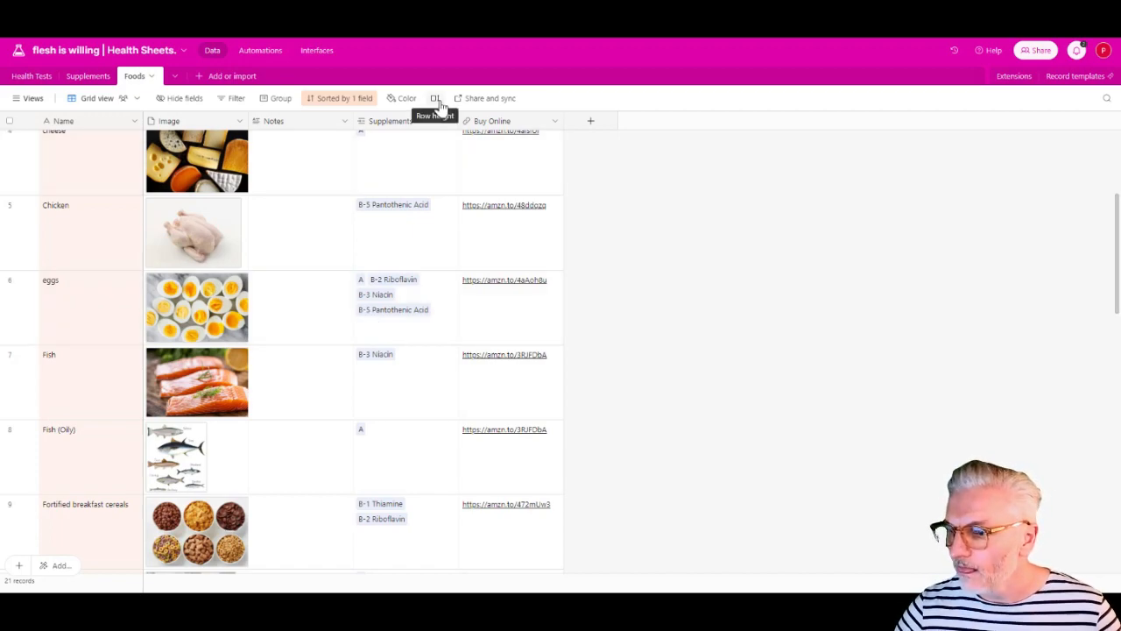
pyautogui.scroll(-2, 415, 324)
pyautogui.scroll(-2, 418, 347)
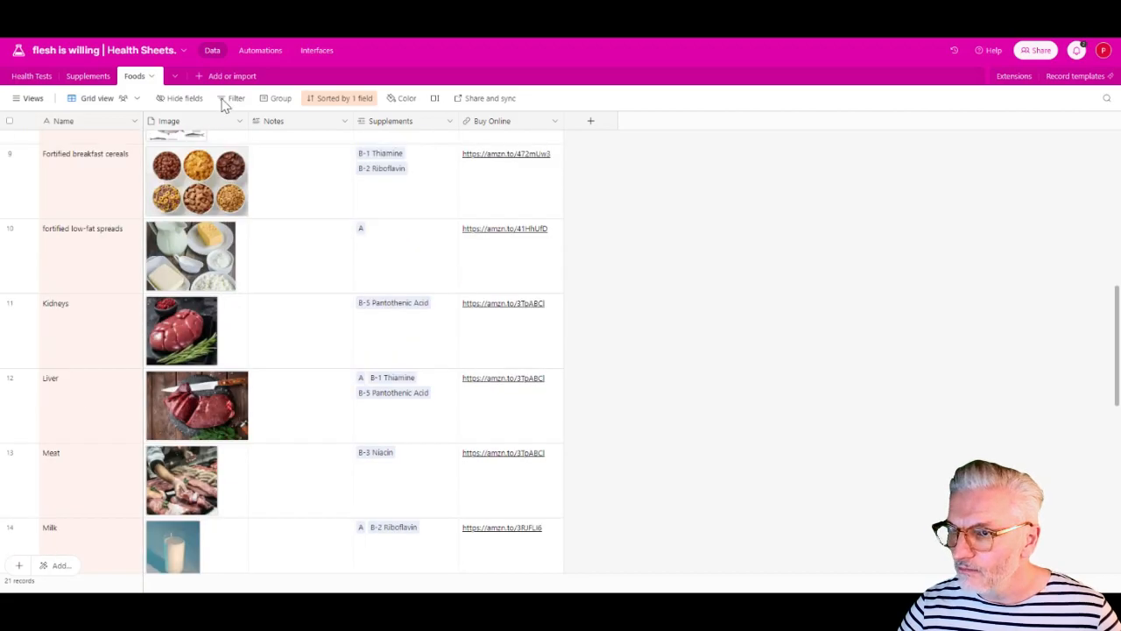
# Recheck the filtered Supplements table, and review the Buy Online links through the end of the Foods table.
pyautogui.click(88, 76)
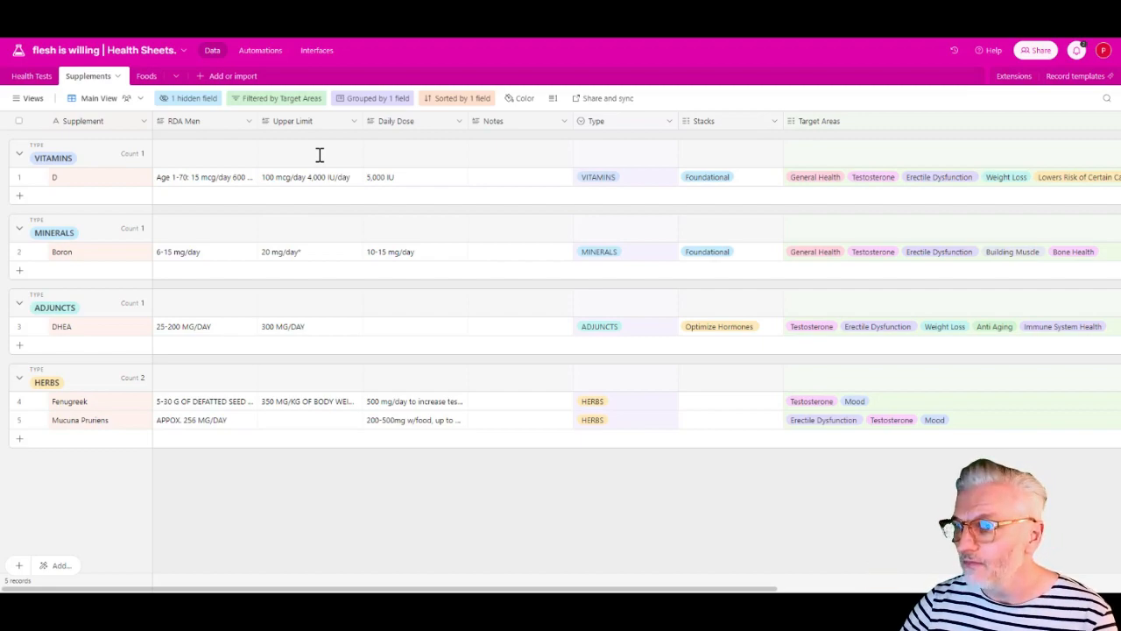
pyautogui.click(144, 79)
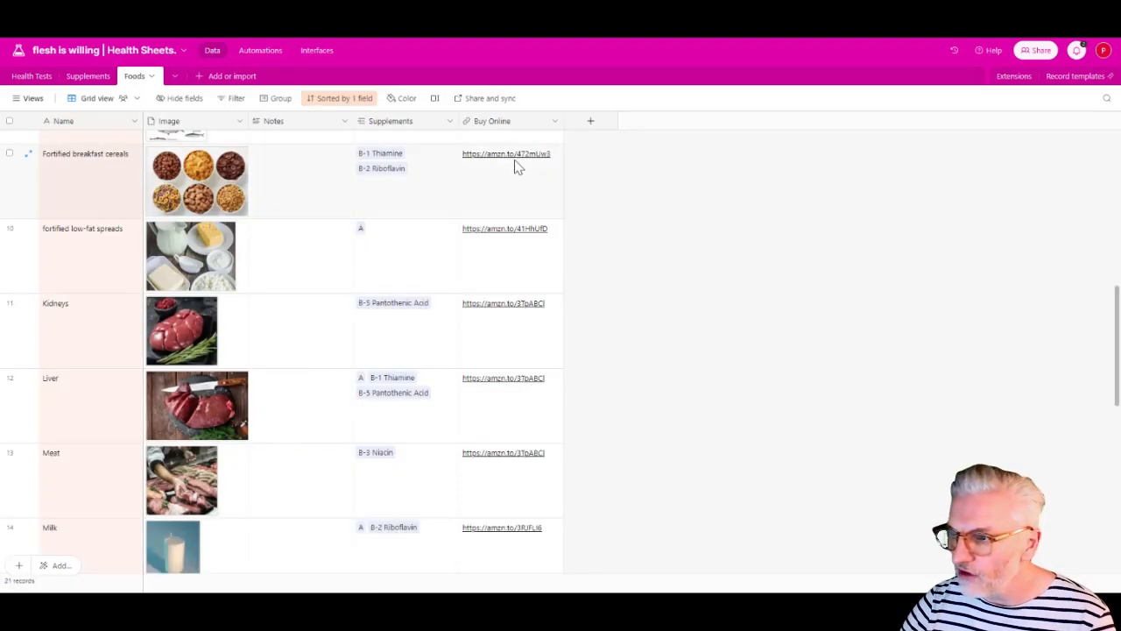
pyautogui.scroll(-3, 521, 257)
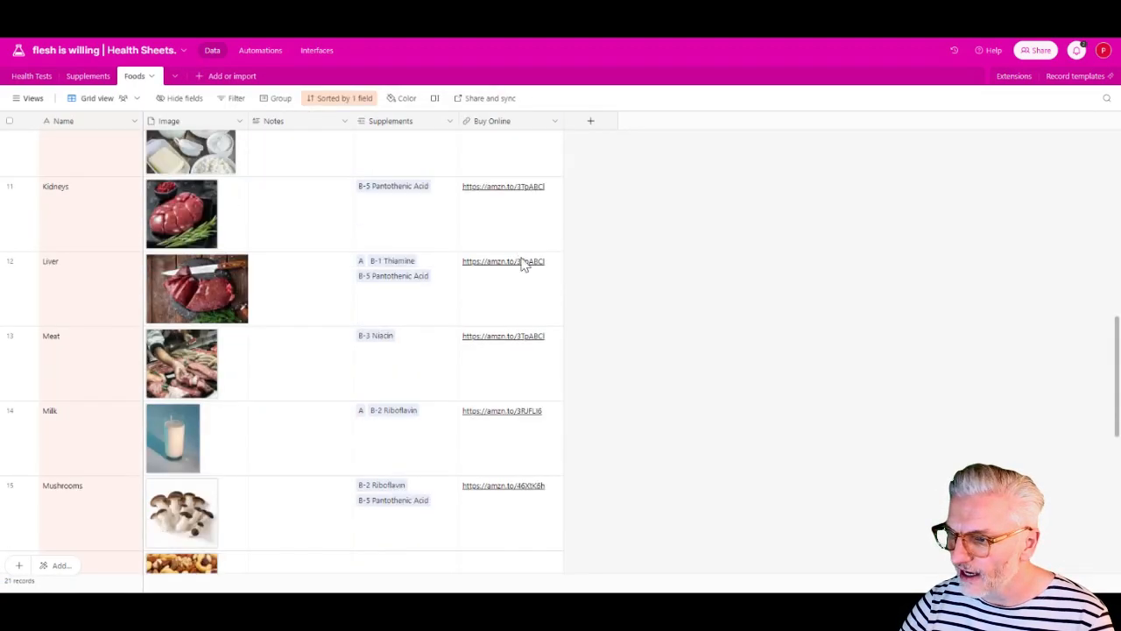
pyautogui.scroll(-3, 456, 296)
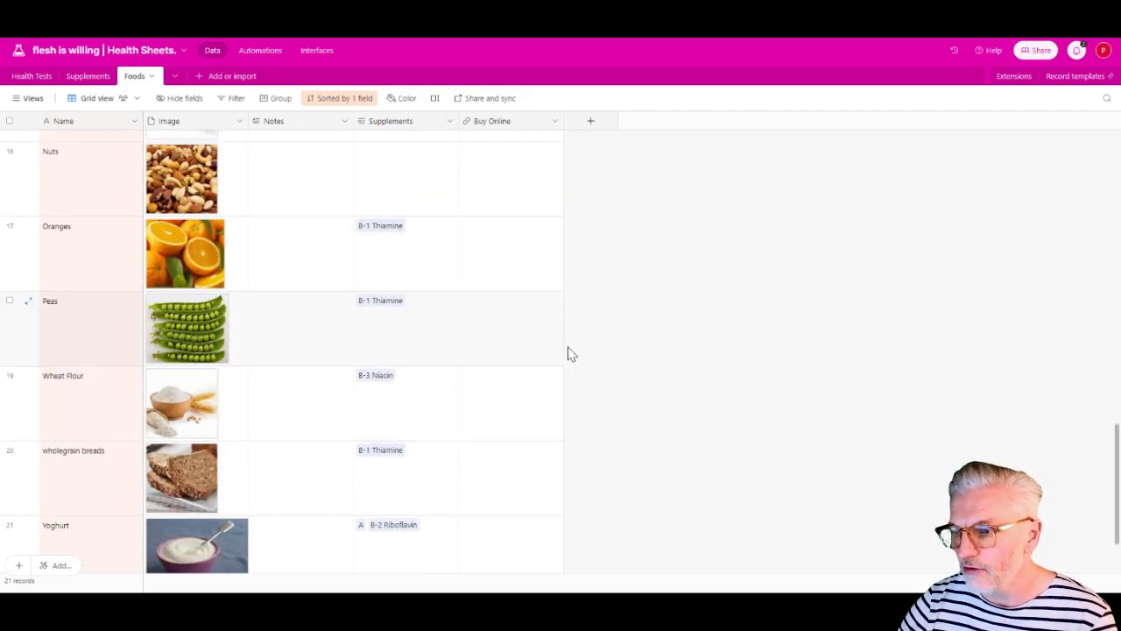
pyautogui.scroll(7, 543, 316)
pyautogui.scroll(5, 529, 276)
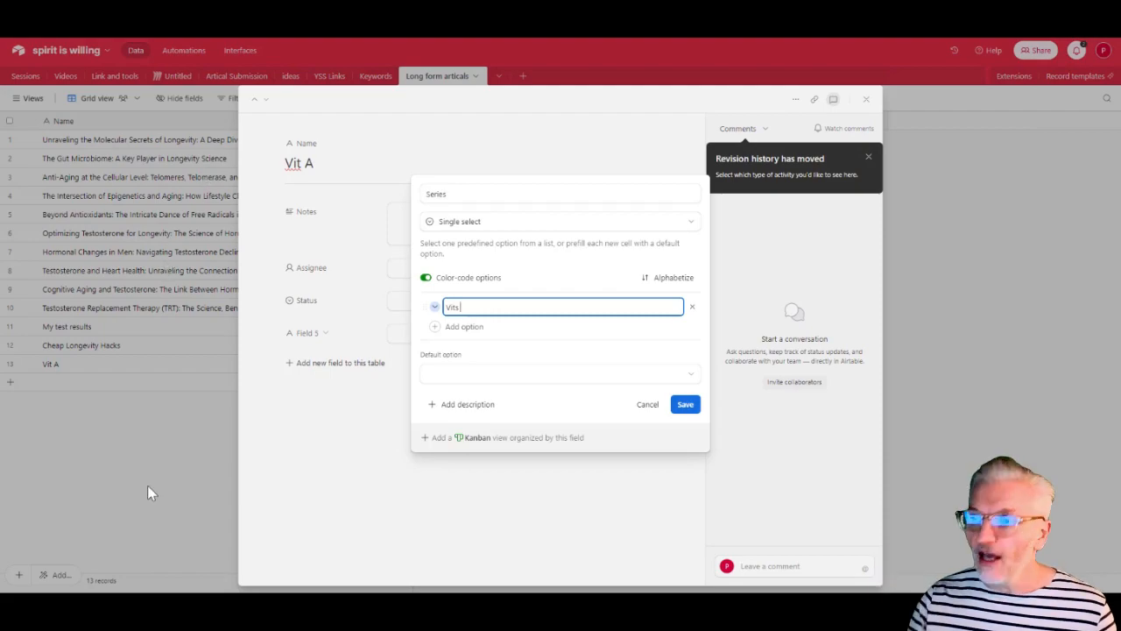
# Discard the unsaved Series field in the open Vit A record, and return to the Health Sheets base.
pyautogui.click(251, 51)
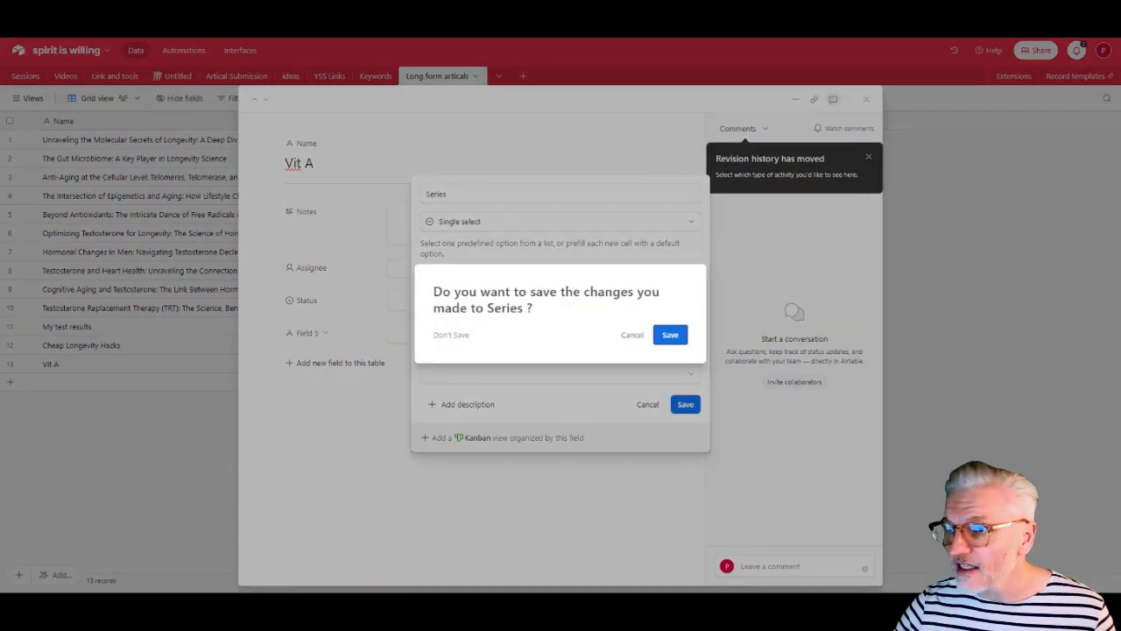
pyautogui.click(632, 336)
pyautogui.click(648, 406)
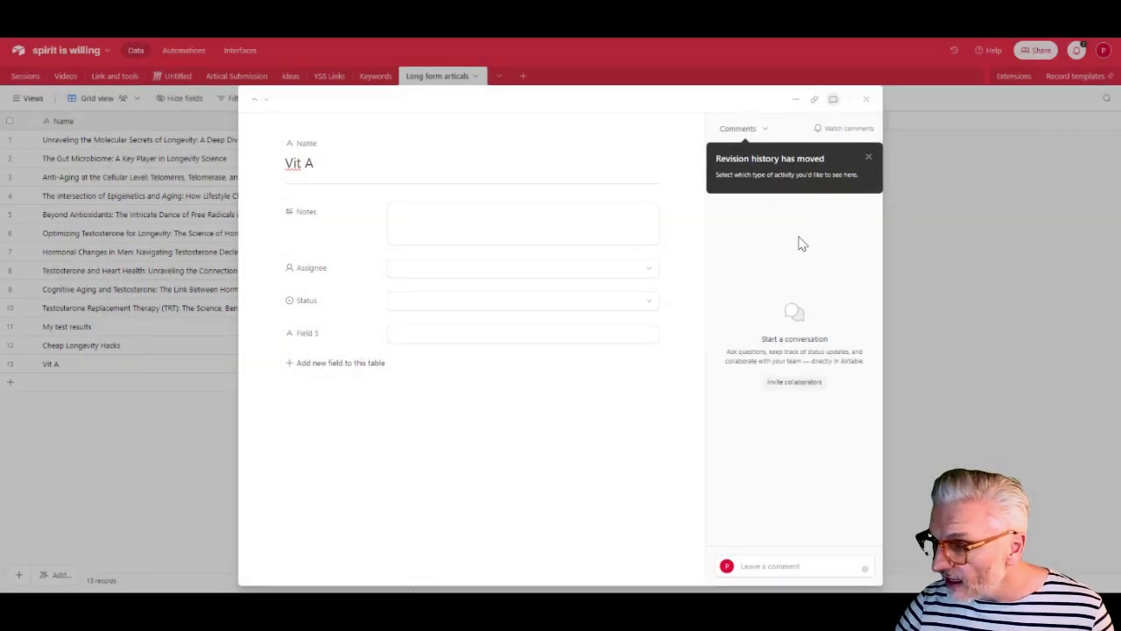
pyautogui.click(978, 220)
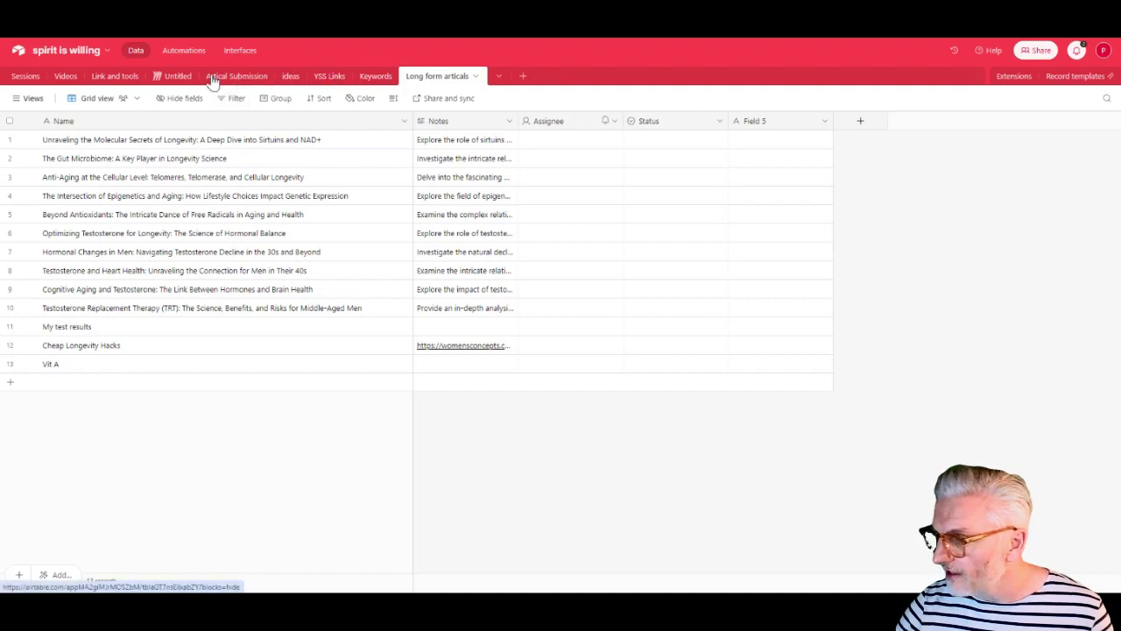
pyautogui.hotkey('ctrl', 'Tab')
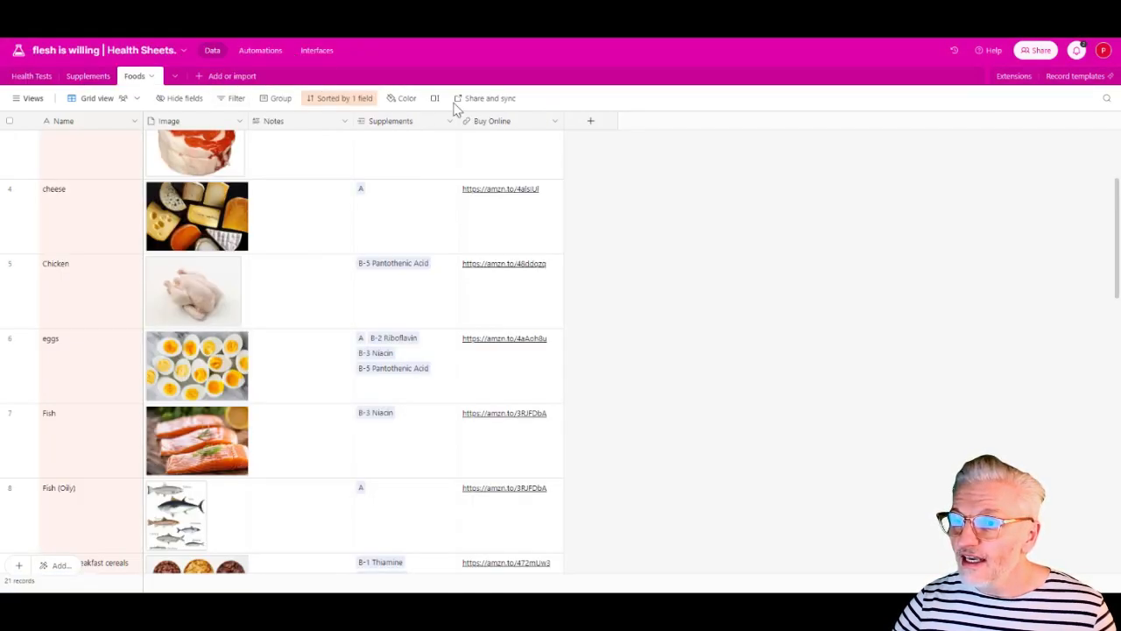